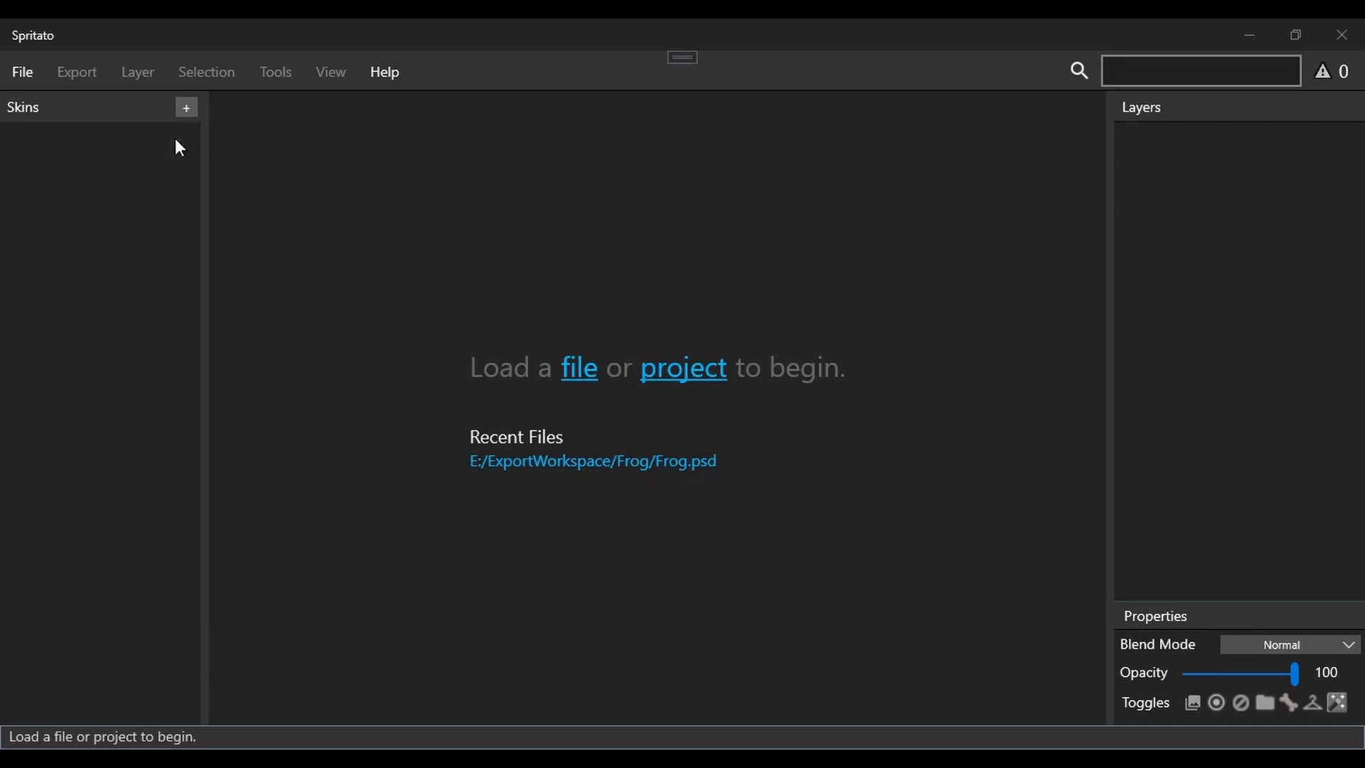
- Open the file Frog.psd from the ExportWorkspace/Frog folder
{"action": "left_click", "coordinate": [25, 74]}
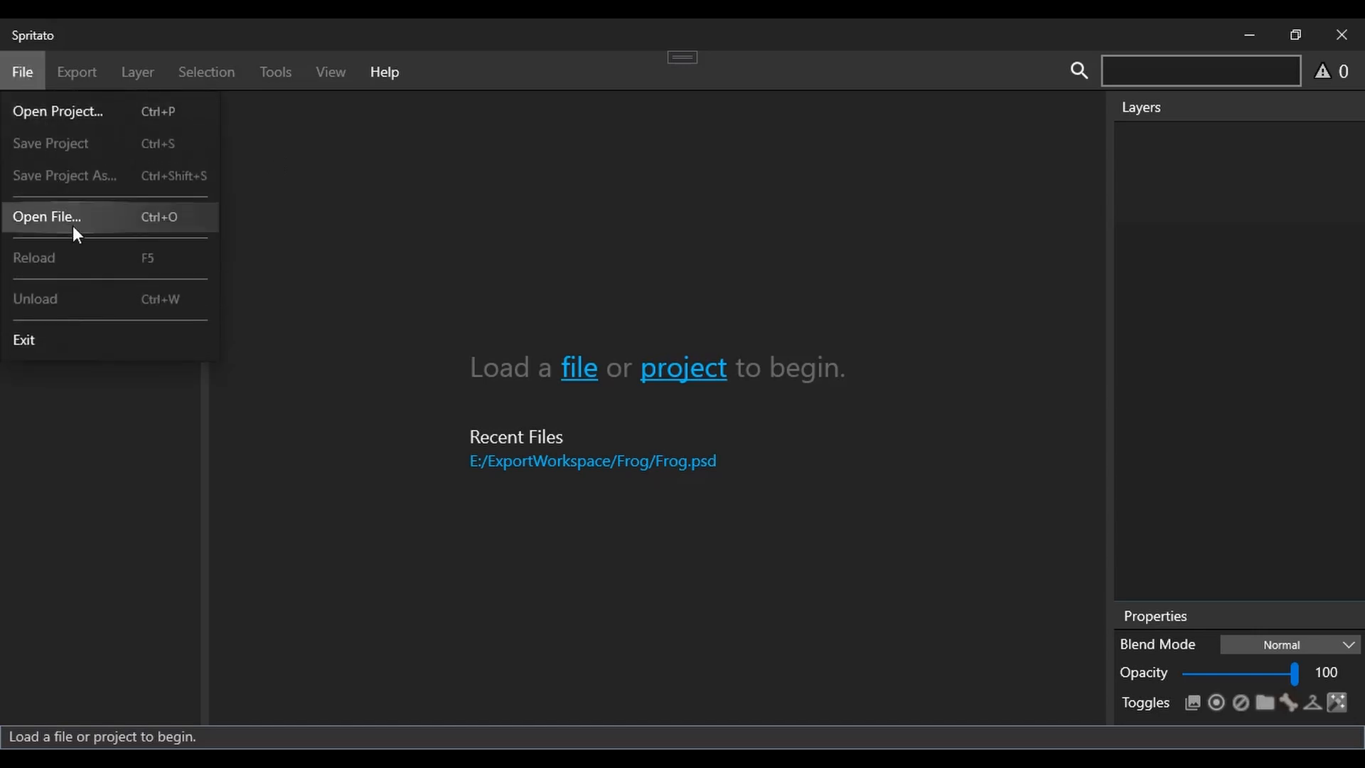
{"action": "left_click", "coordinate": [123, 217]}
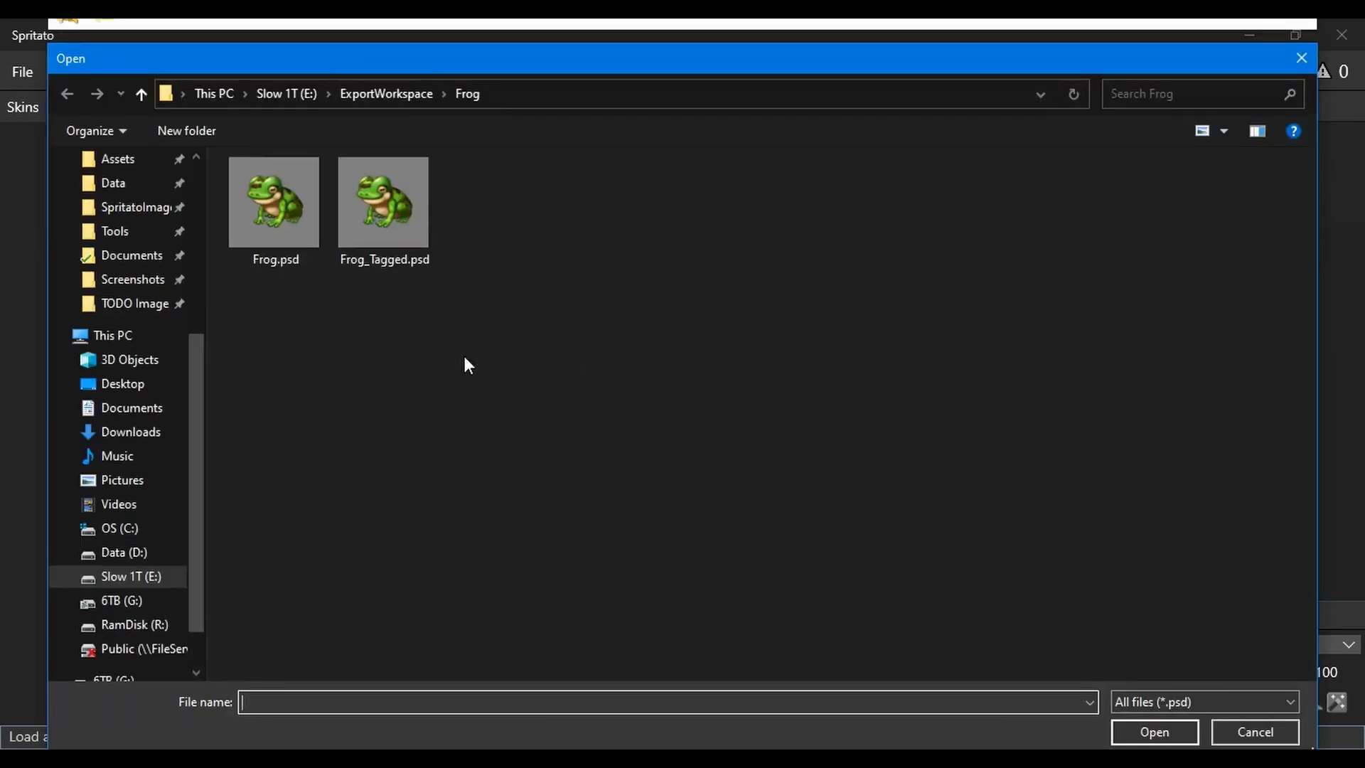
{"action": "left_click", "coordinate": [259, 210]}
{"action": "double_click", "coordinate": [280, 238]}
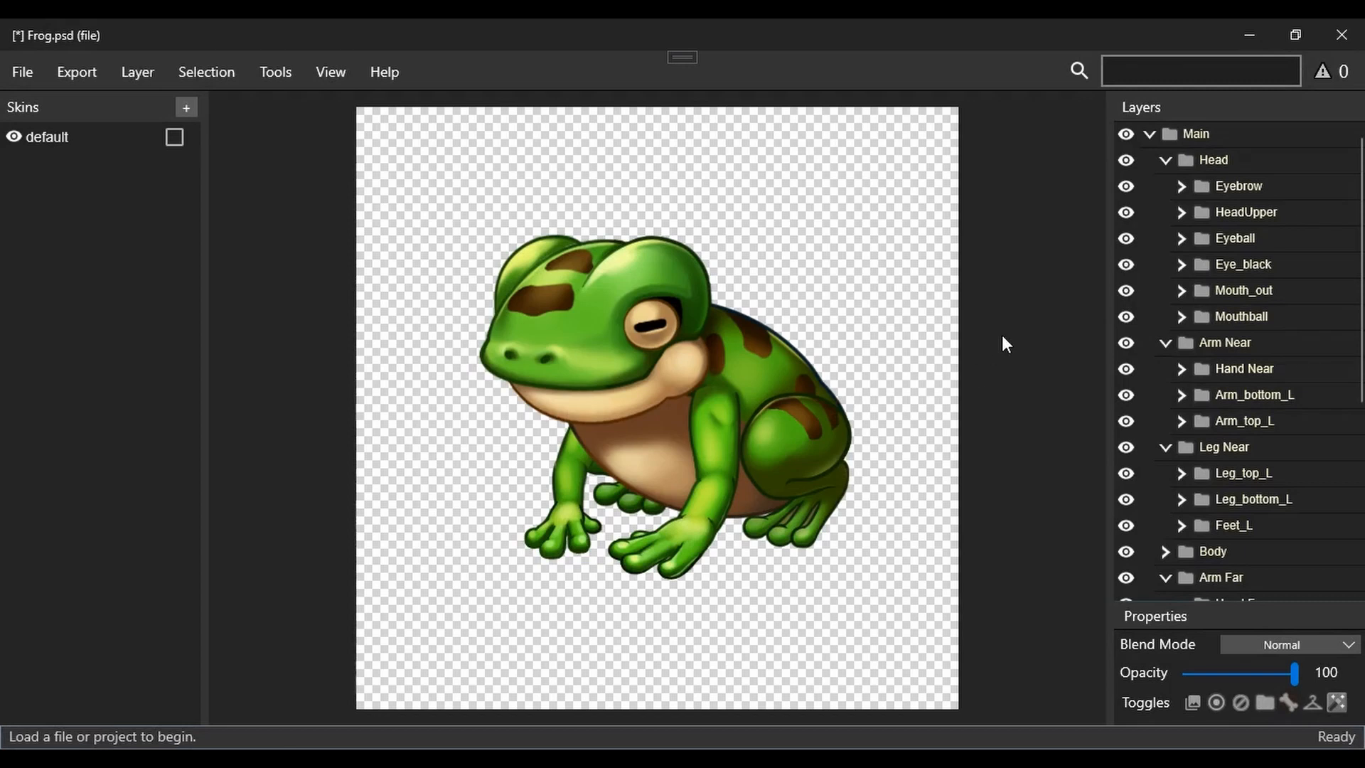
- Turn on Merge for the Eyebrow group inside Head
{"action": "scroll", "coordinate": [1305, 291], "scroll_direction": "down", "scroll_amount": 5}
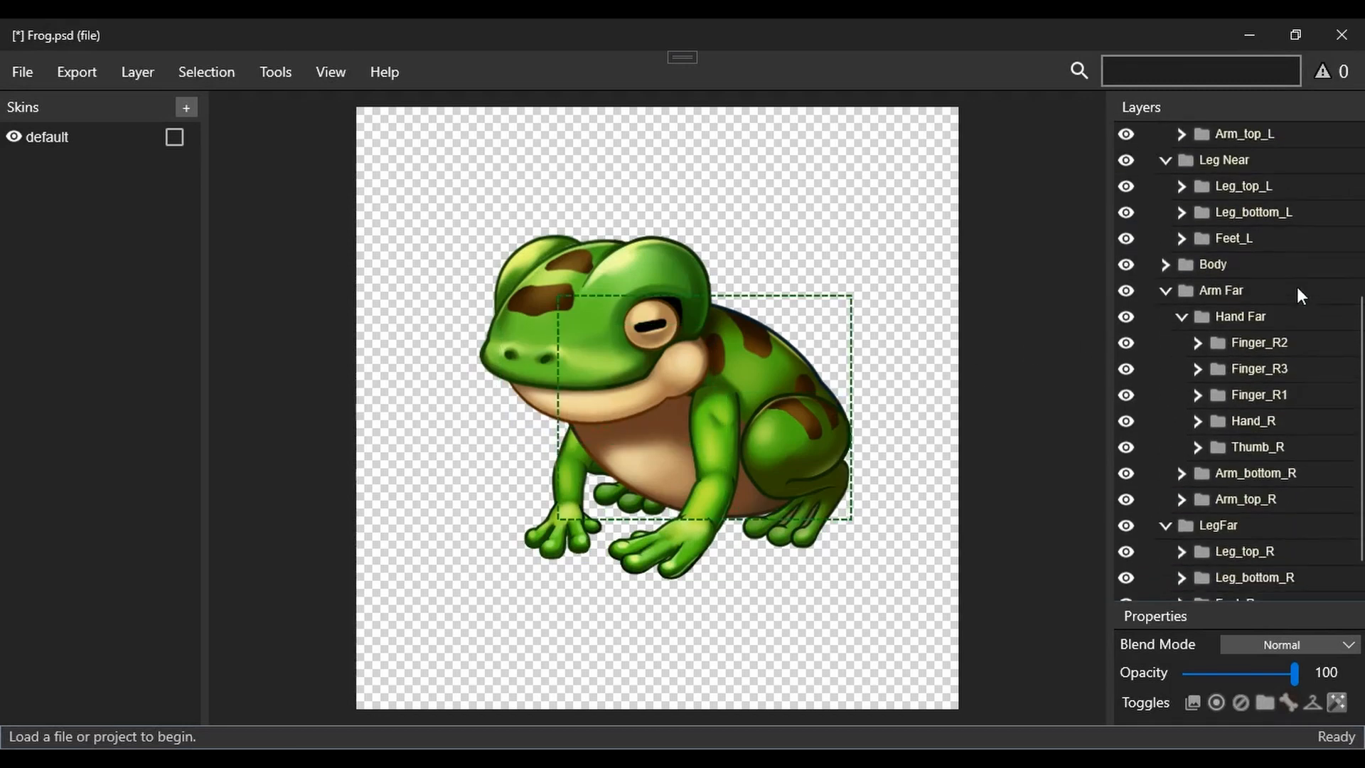
{"action": "left_click", "coordinate": [1292, 285]}
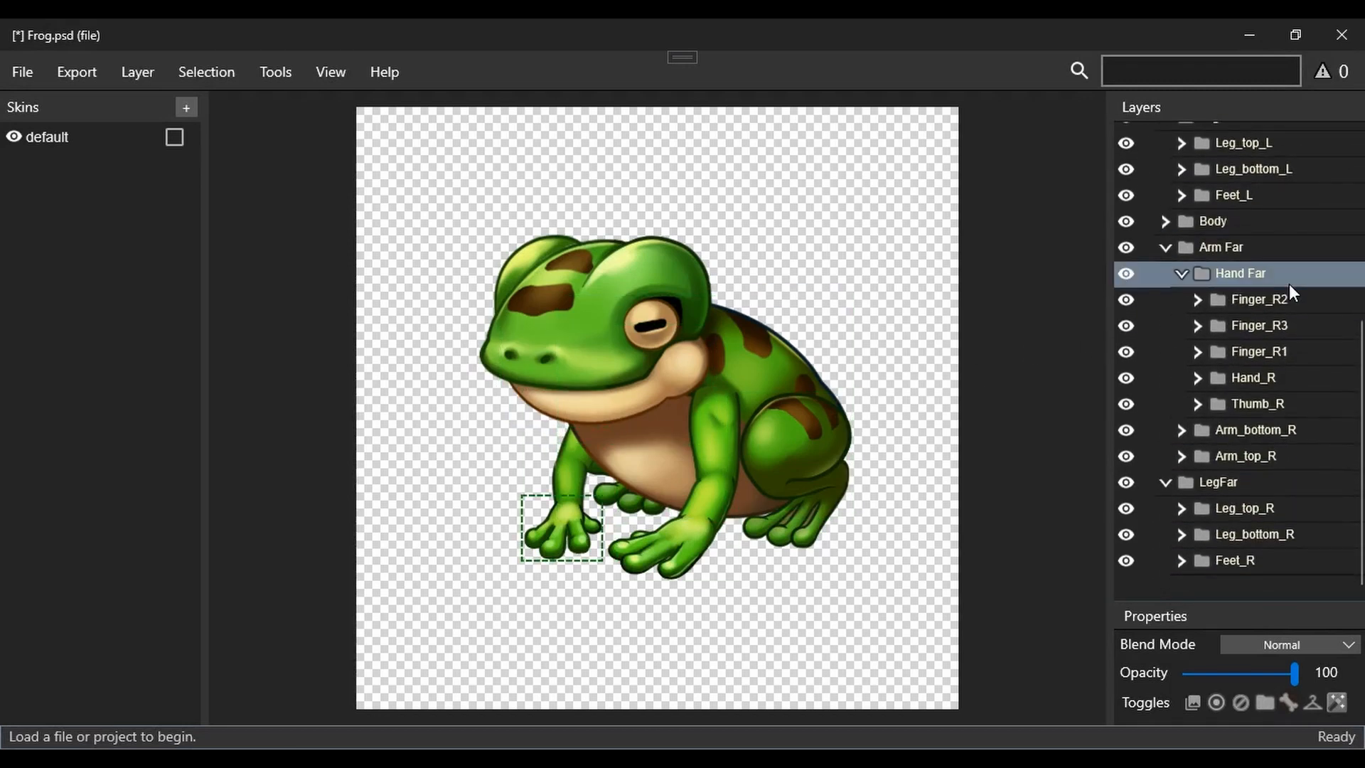
{"action": "scroll", "coordinate": [1290, 284], "scroll_direction": "up", "scroll_amount": 5}
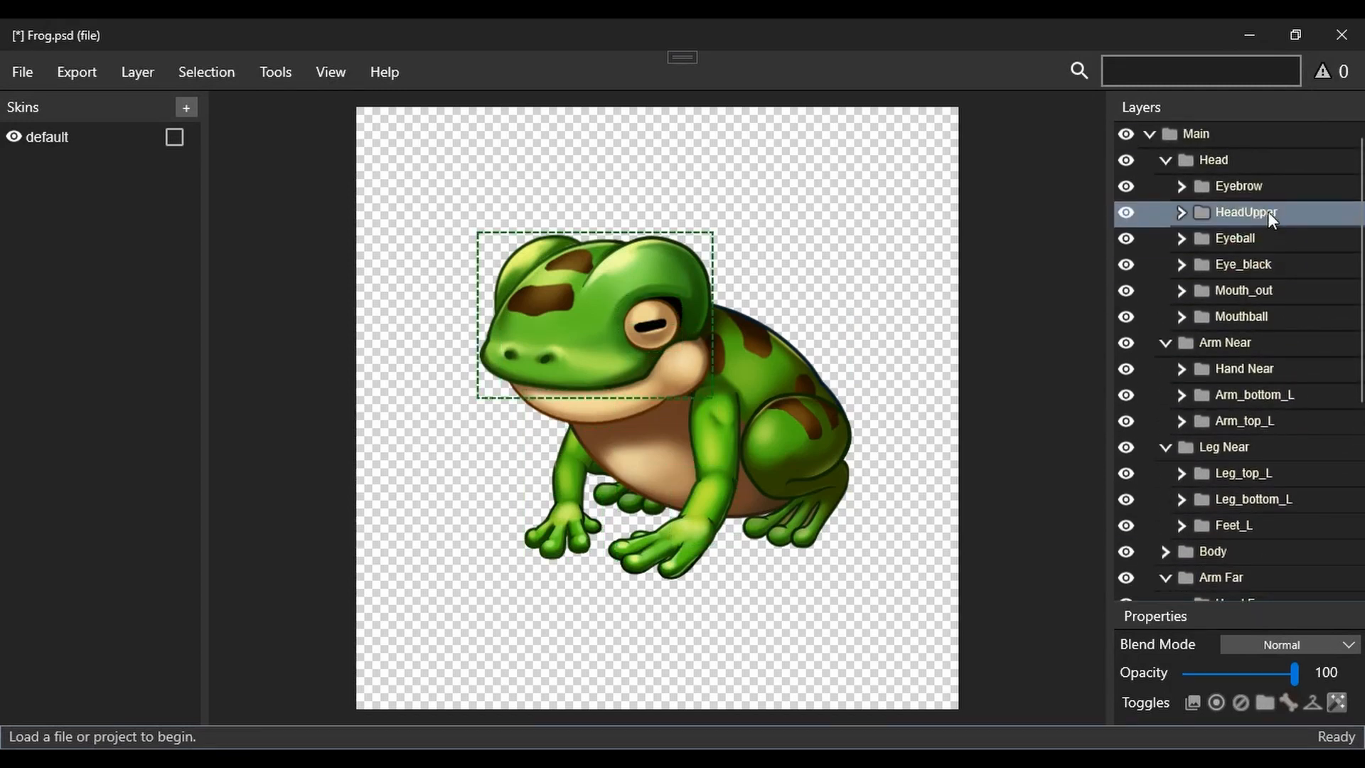
{"action": "left_click", "coordinate": [1237, 238]}
{"action": "left_click", "coordinate": [1227, 185]}
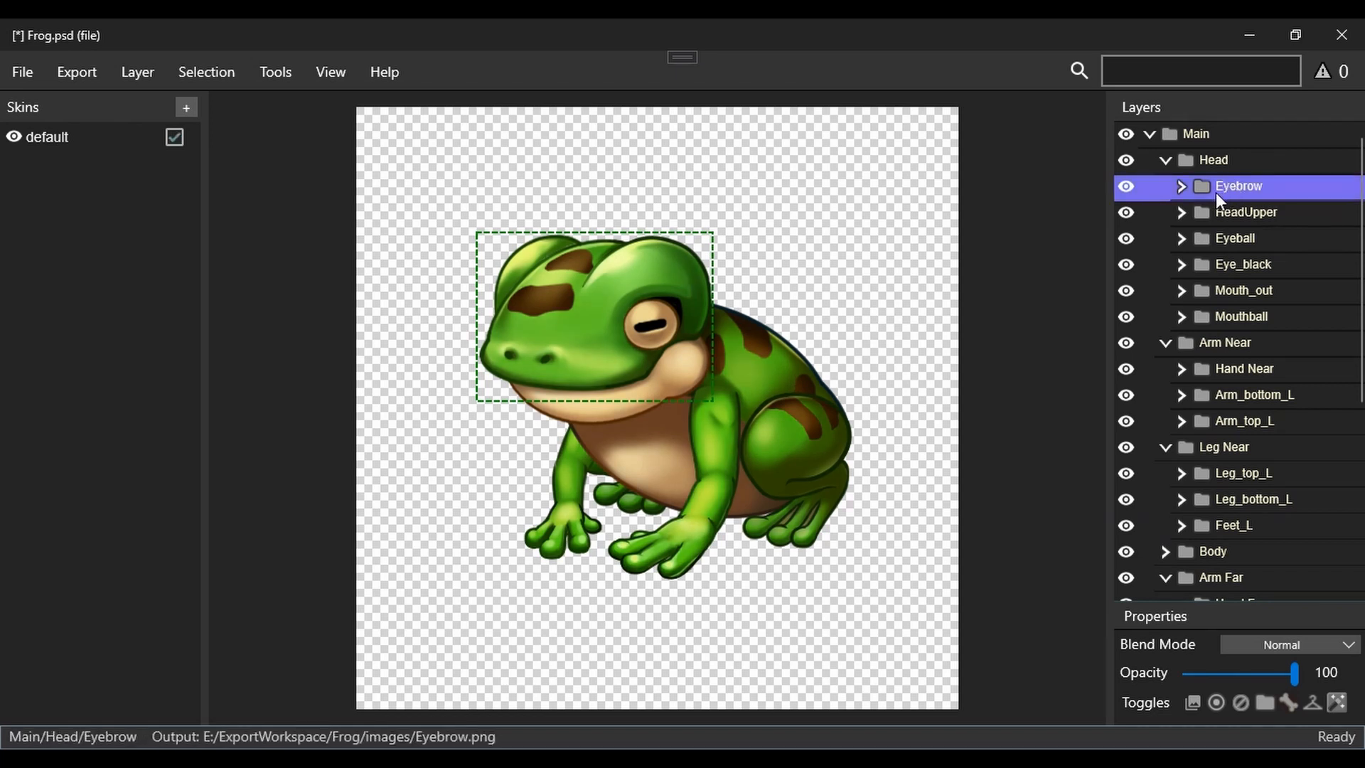
{"action": "left_click", "coordinate": [1193, 704]}
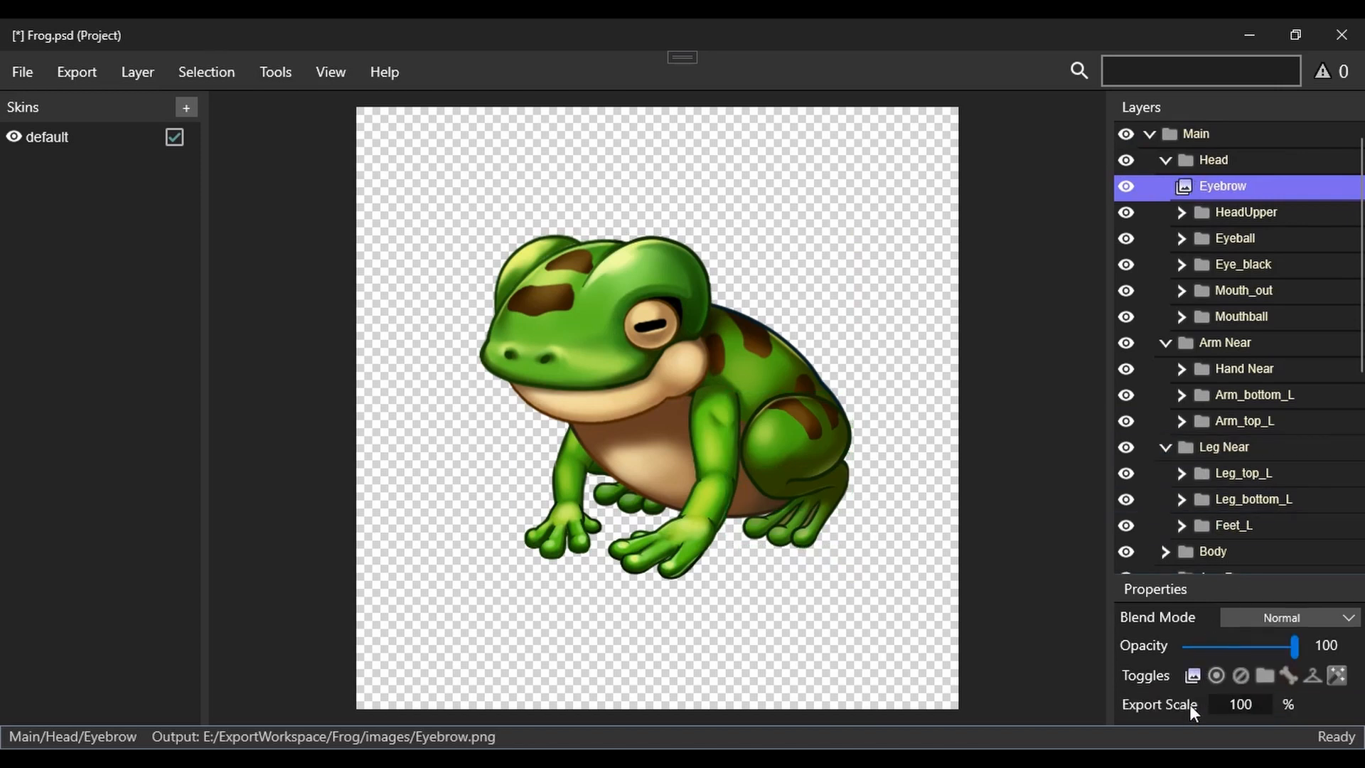
- Turn on Merge for the HeadUpper group
{"action": "left_click", "coordinate": [1255, 213]}
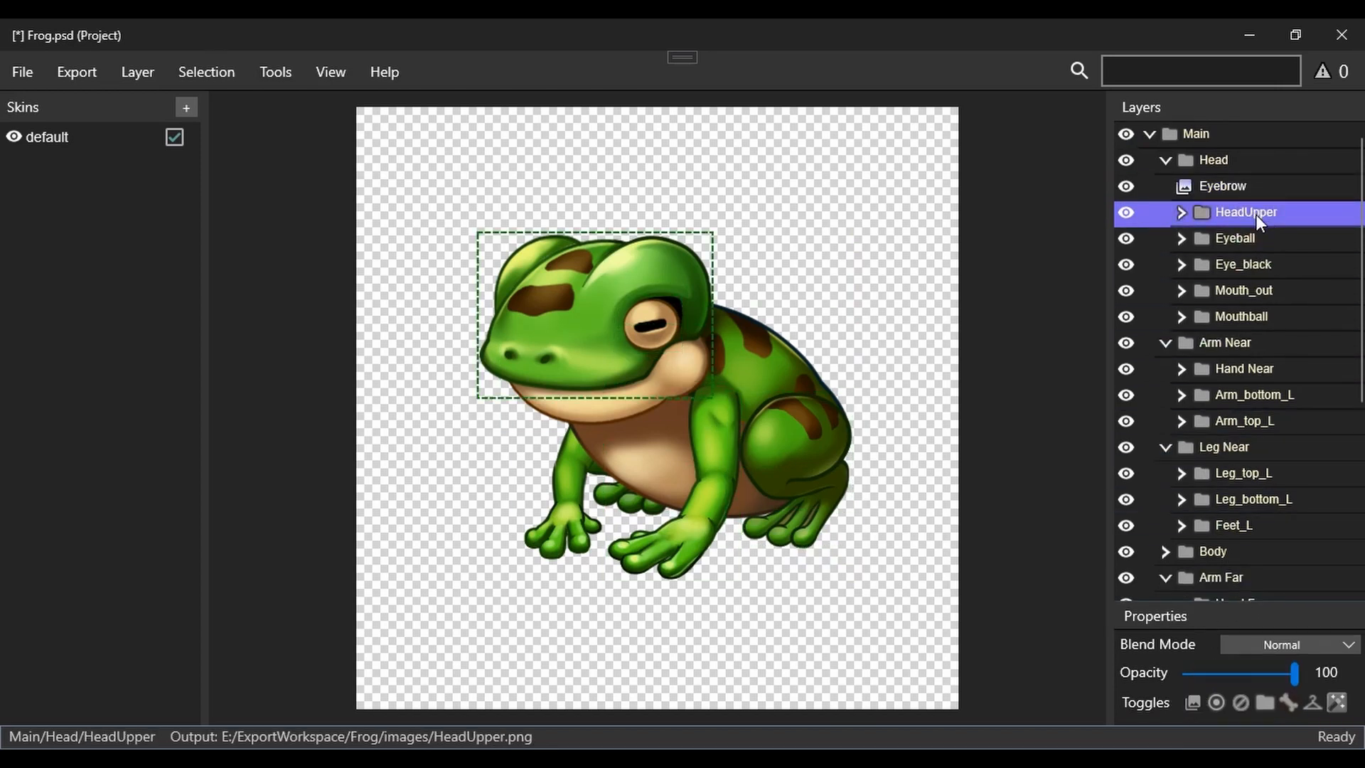
{"action": "left_click", "coordinate": [199, 74]}
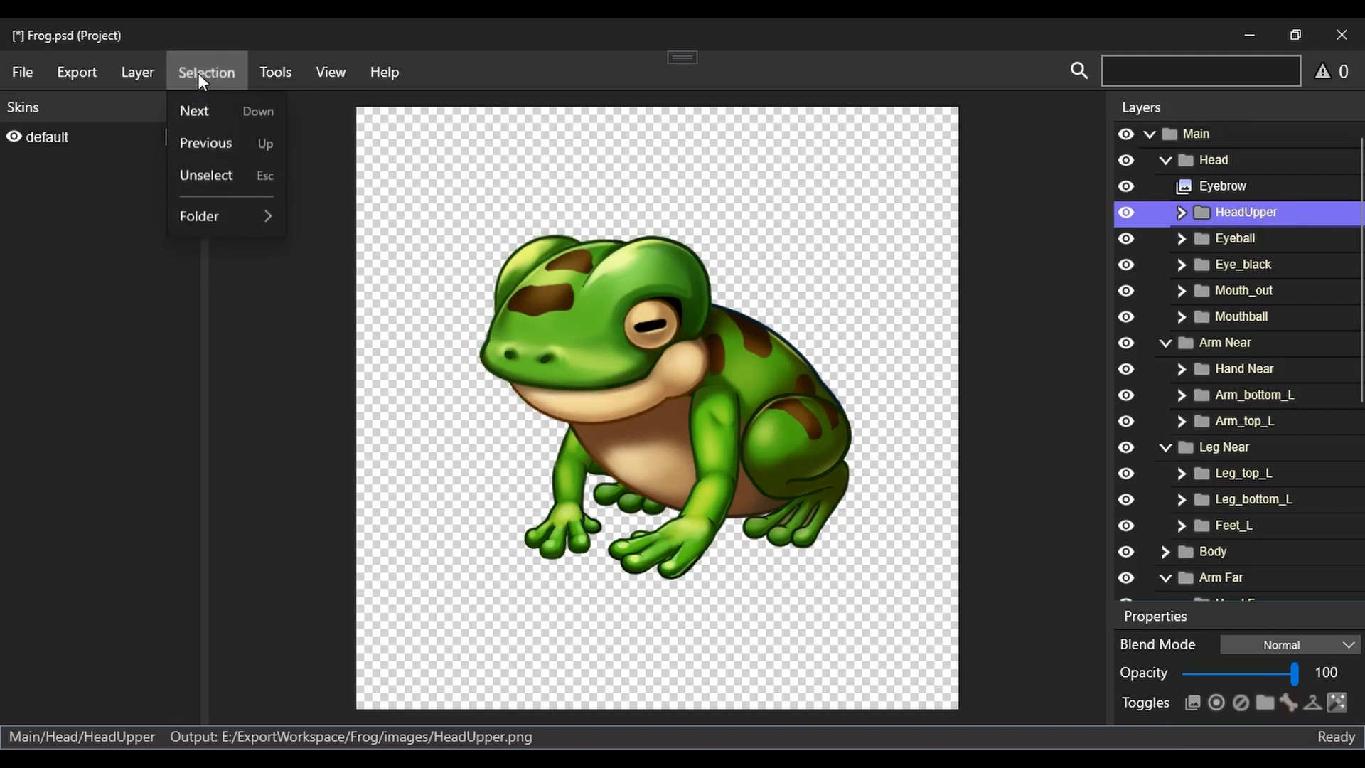
{"action": "mouse_move", "coordinate": [135, 67]}
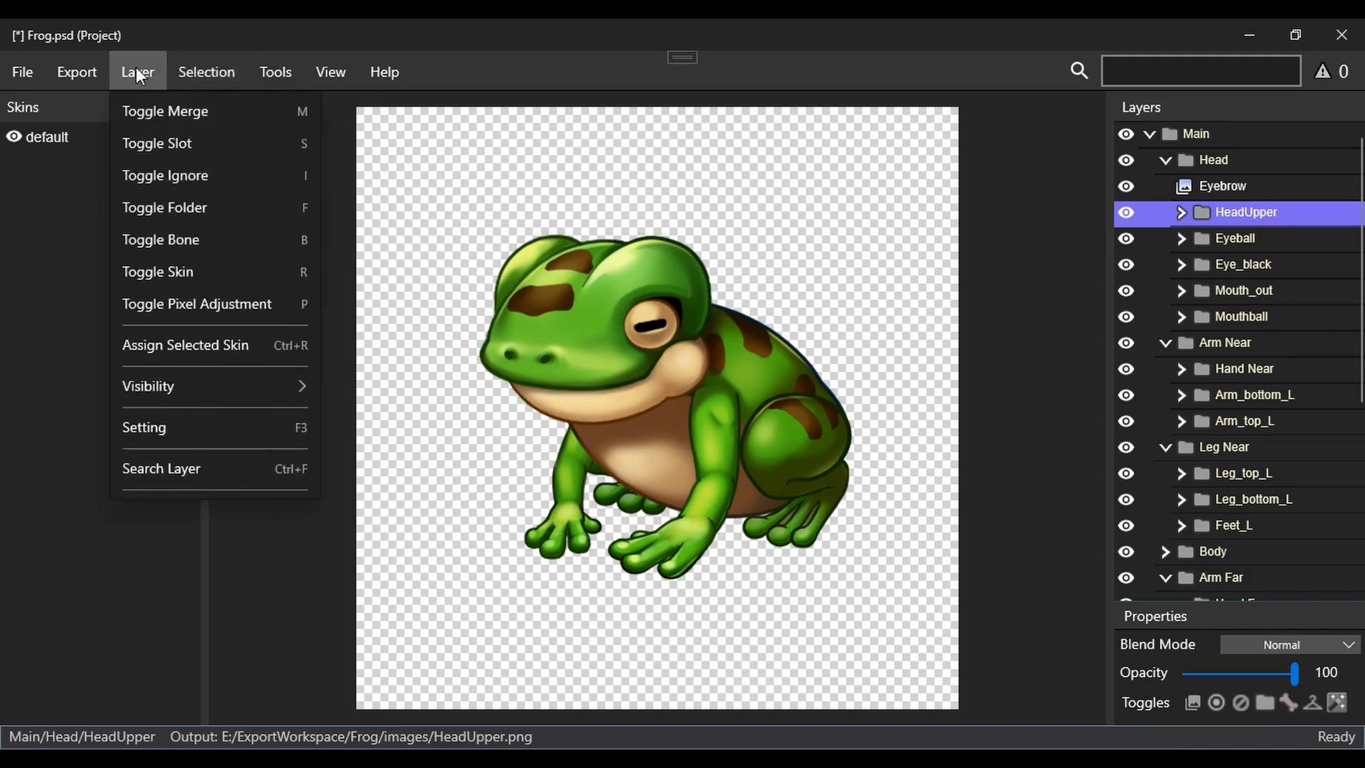
{"action": "left_click", "coordinate": [261, 114]}
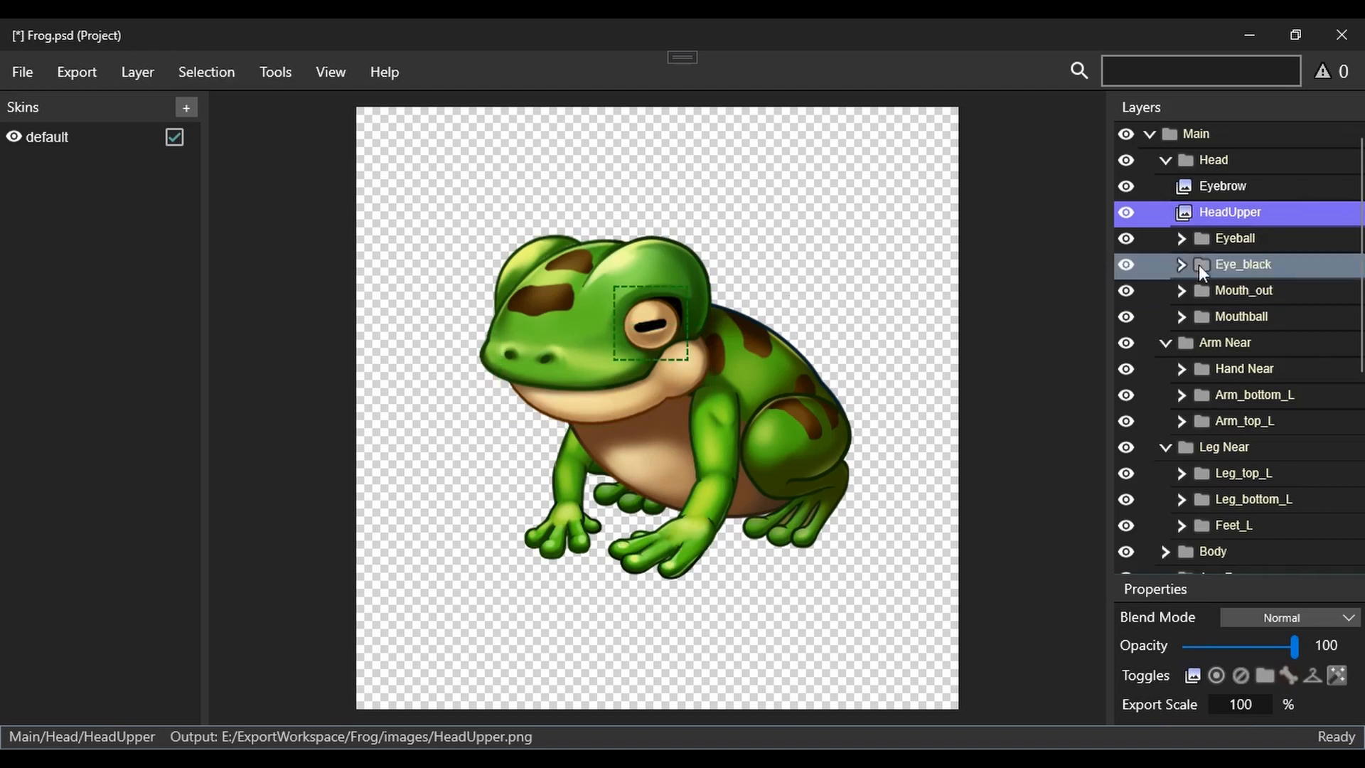
- Turn on Merge for the Eyeball, Eye_black, Mouth_out and Mouthball groups inside Head
{"action": "left_click", "coordinate": [1214, 244]}
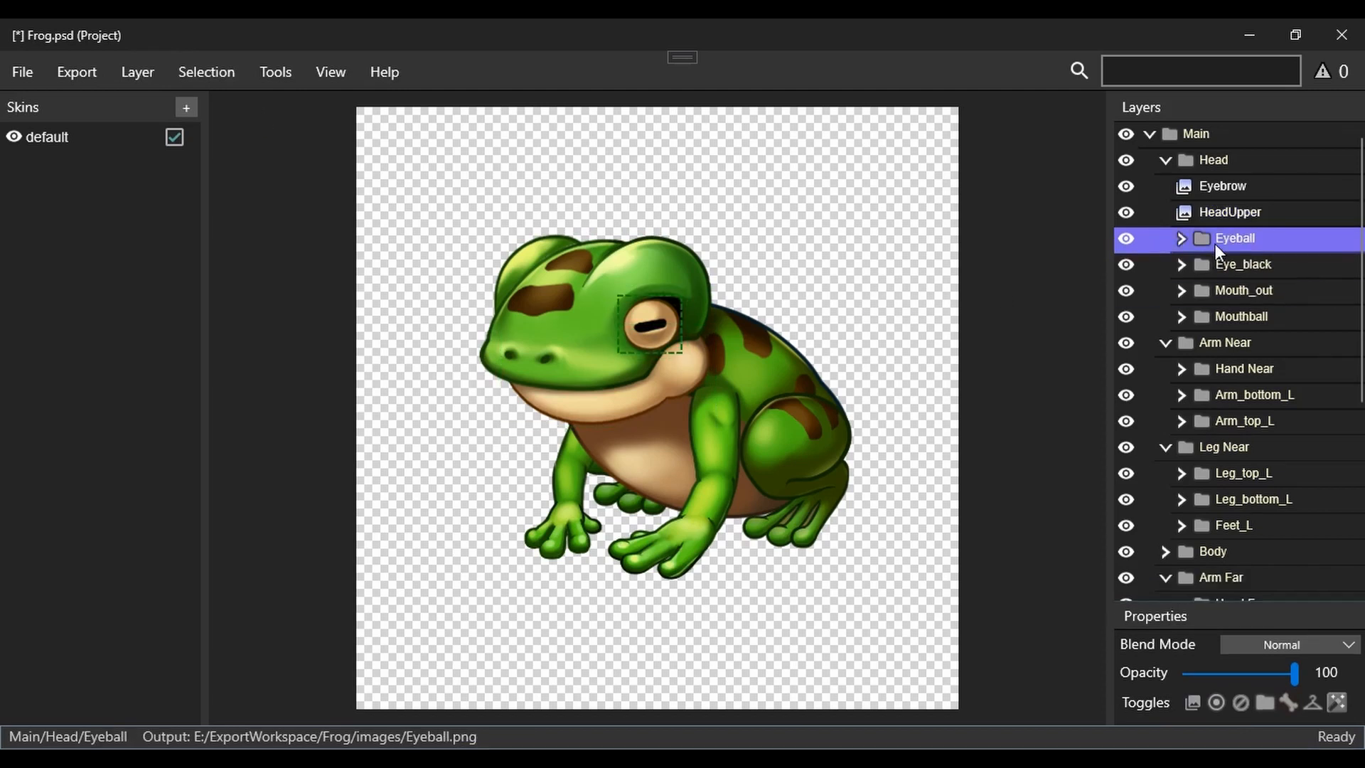
{"action": "key", "text": "m"}
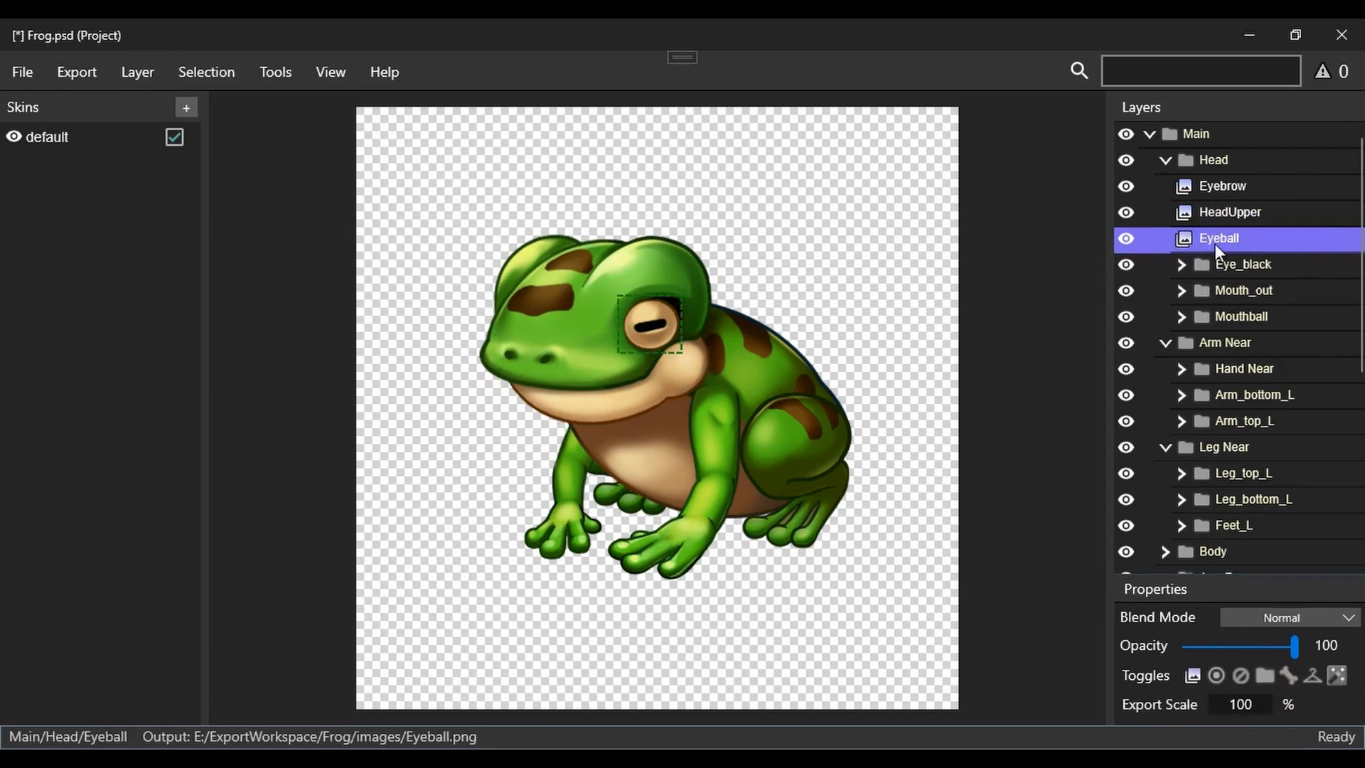
{"action": "key", "text": "Down"}
{"action": "key", "text": "m"}
{"action": "key", "text": "Down"}
{"action": "key", "text": "m"}
{"action": "key", "text": "Down"}
{"action": "key", "text": "m"}
- Turn on Merge for the Hand Near, Arm_bottom_L and Arm_top_L groups inside Arm Near
{"action": "key", "text": "Down"}
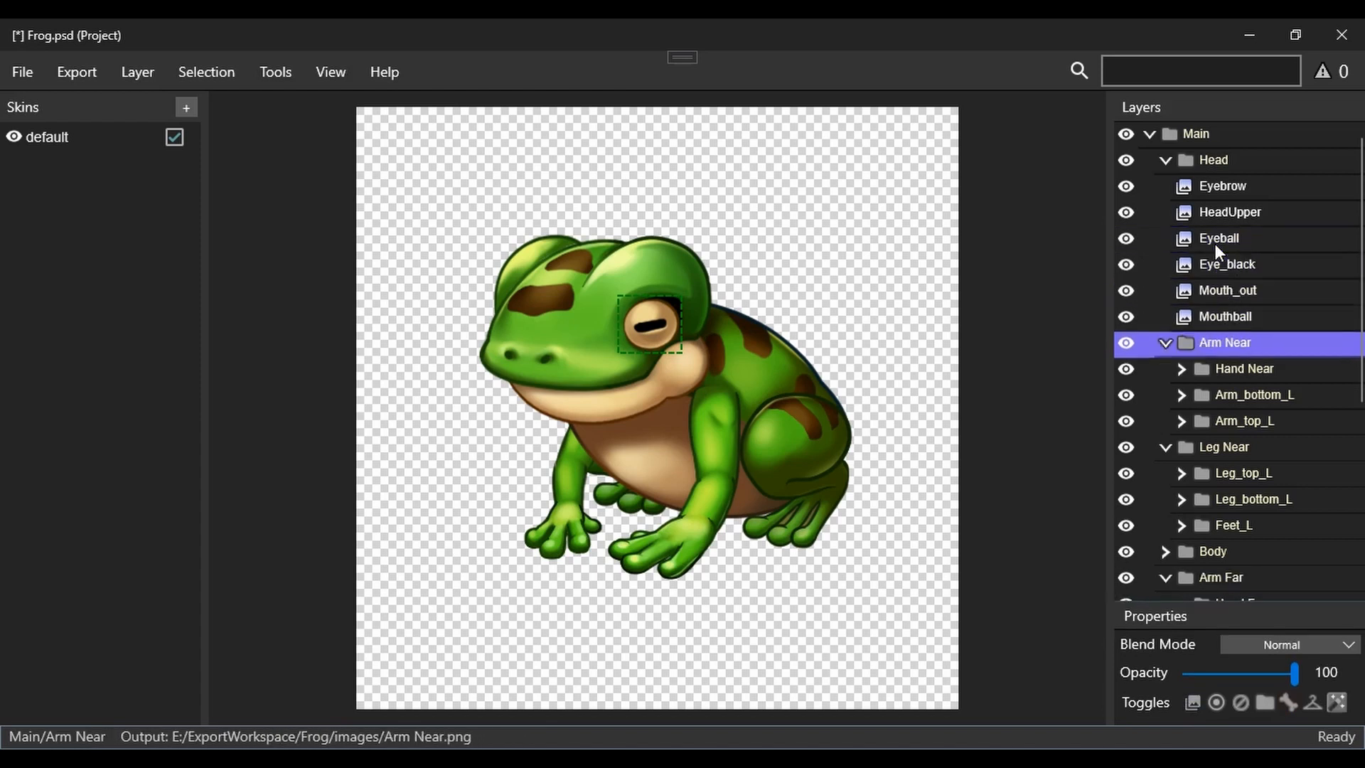
{"action": "key", "text": "Down"}
{"action": "key", "text": "m"}
{"action": "key", "text": "Down"}
{"action": "key", "text": "m"}
{"action": "key", "text": "Down"}
{"action": "key", "text": "m"}
- Turn on Merge for Leg_top_L, Leg_bottom_L and Feet_L inside Leg Near, and for the Body group
{"action": "key", "text": "Down"}
{"action": "key", "text": "Down"}
{"action": "key", "text": "m"}
{"action": "key", "text": "Down"}
{"action": "key", "text": "m"}
{"action": "key", "text": "Down"}
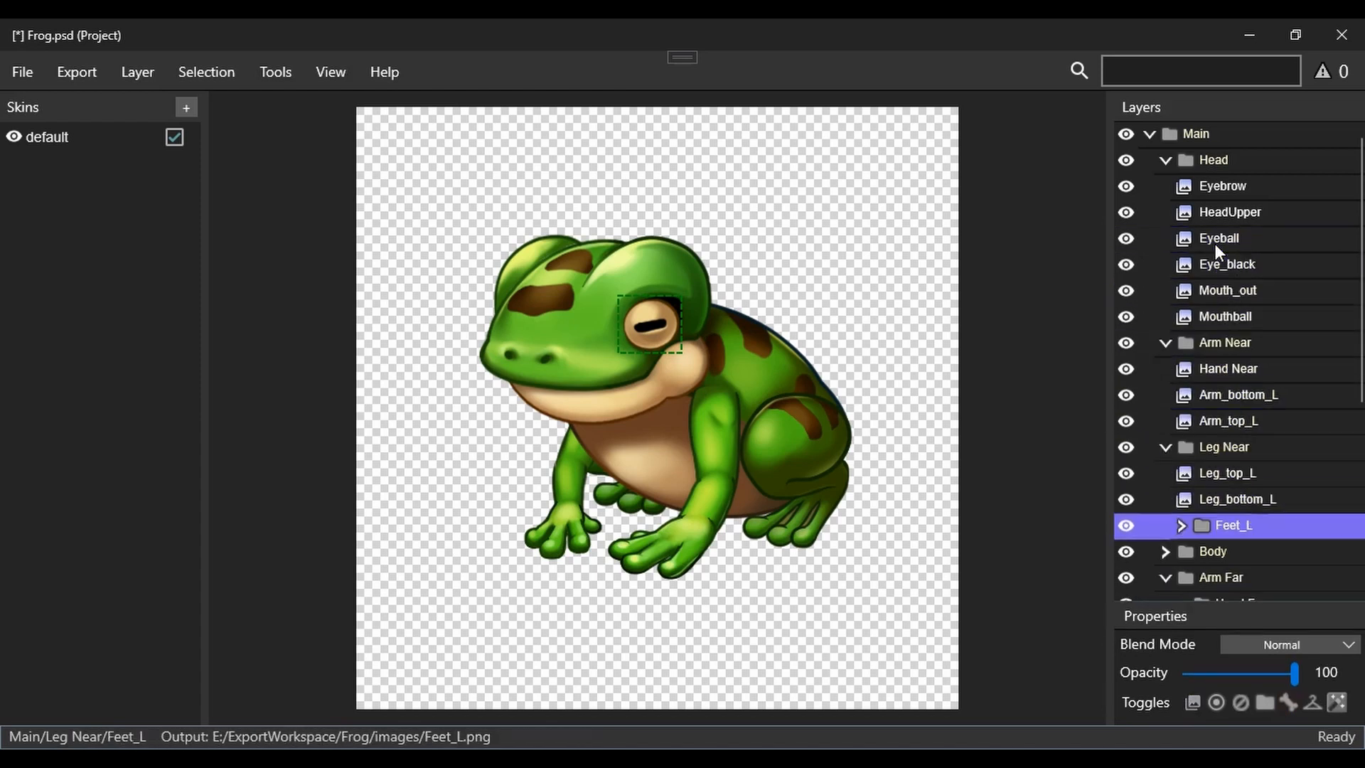
{"action": "key", "text": "m"}
{"action": "key", "text": "Down"}
{"action": "key", "text": "m"}
- Turn on Merge for the Hand Far, Arm_bottom_R and Arm_top_R groups inside Arm Far
{"action": "key", "text": "Down"}
{"action": "key", "text": "Down"}
{"action": "key", "text": "Up"}
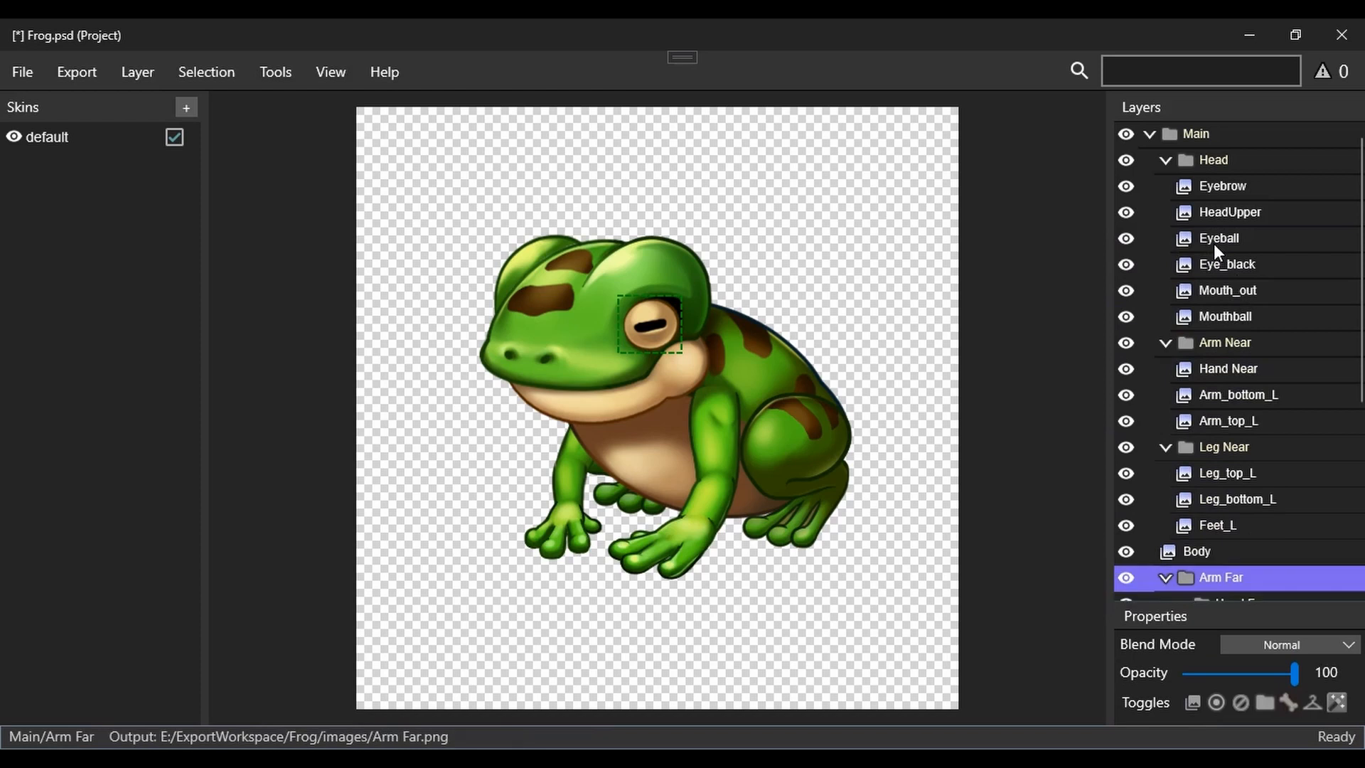
{"action": "scroll", "coordinate": [1208, 264], "scroll_direction": "down", "scroll_amount": 4}
{"action": "left_click", "coordinate": [1239, 277]}
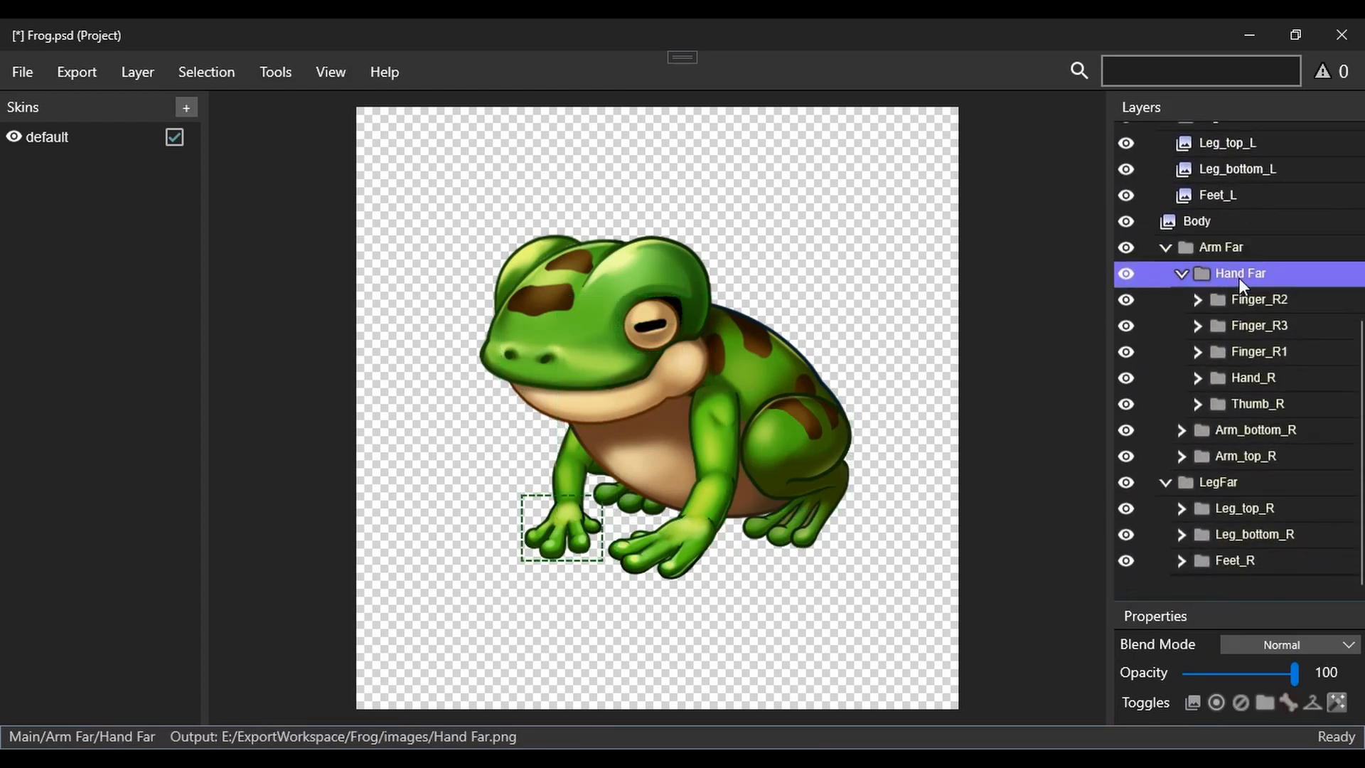
{"action": "key", "text": "m"}
{"action": "key", "text": "Down"}
{"action": "key", "text": "m"}
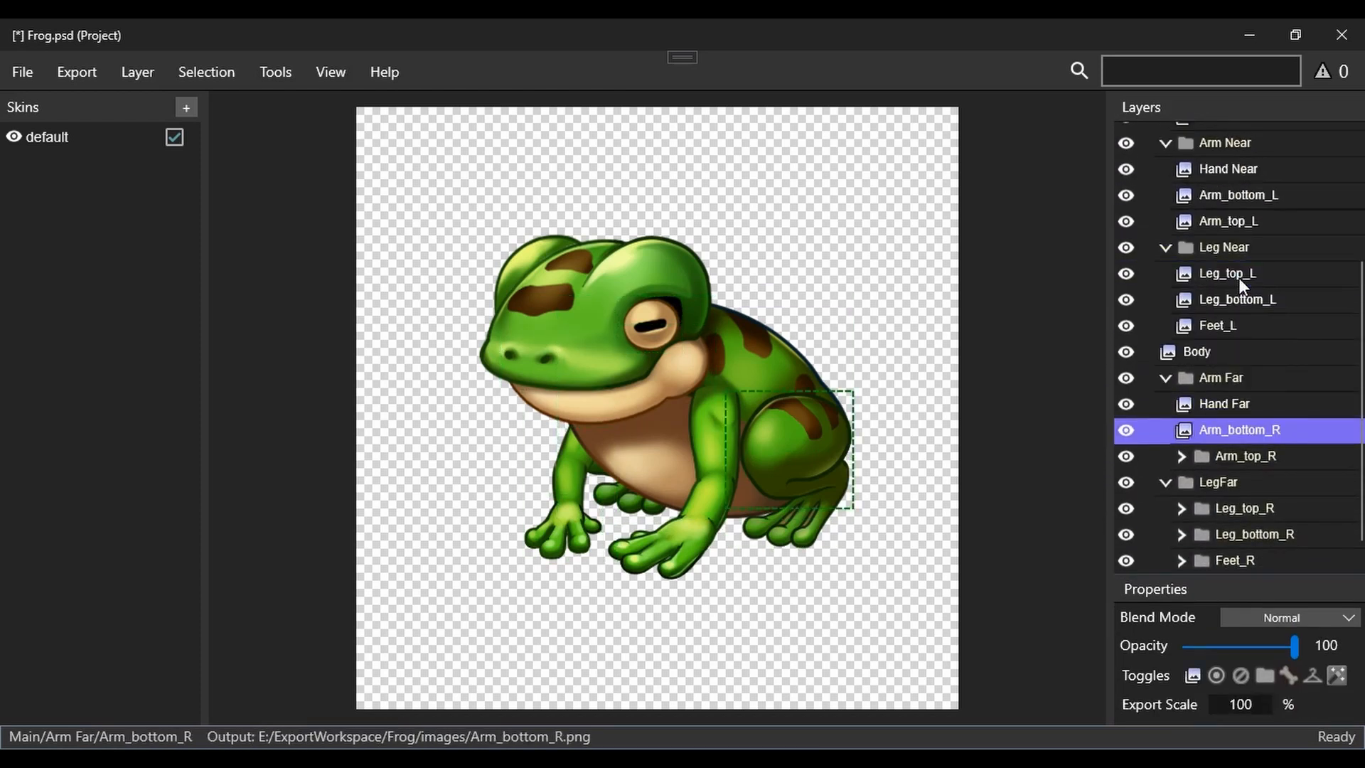
{"action": "key", "text": "Down"}
{"action": "key", "text": "m"}
- Turn on Merge for the Leg_top_R, Leg_bottom_R and Feet_R groups inside LegFar
{"action": "key", "text": "Down"}
{"action": "key", "text": "Down"}
{"action": "key", "text": "m"}
{"action": "key", "text": "Down"}
{"action": "key", "text": "m"}
{"action": "key", "text": "Down"}
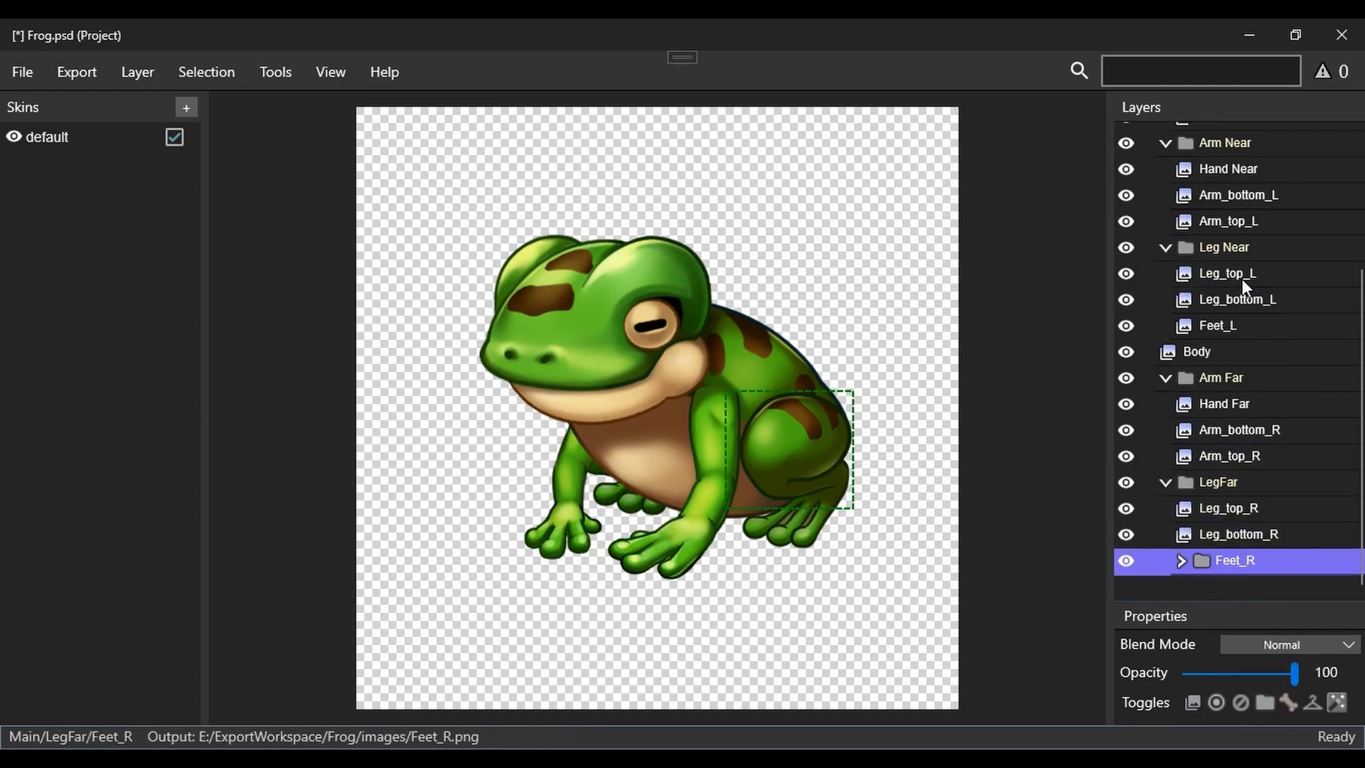
{"action": "key", "text": "m"}
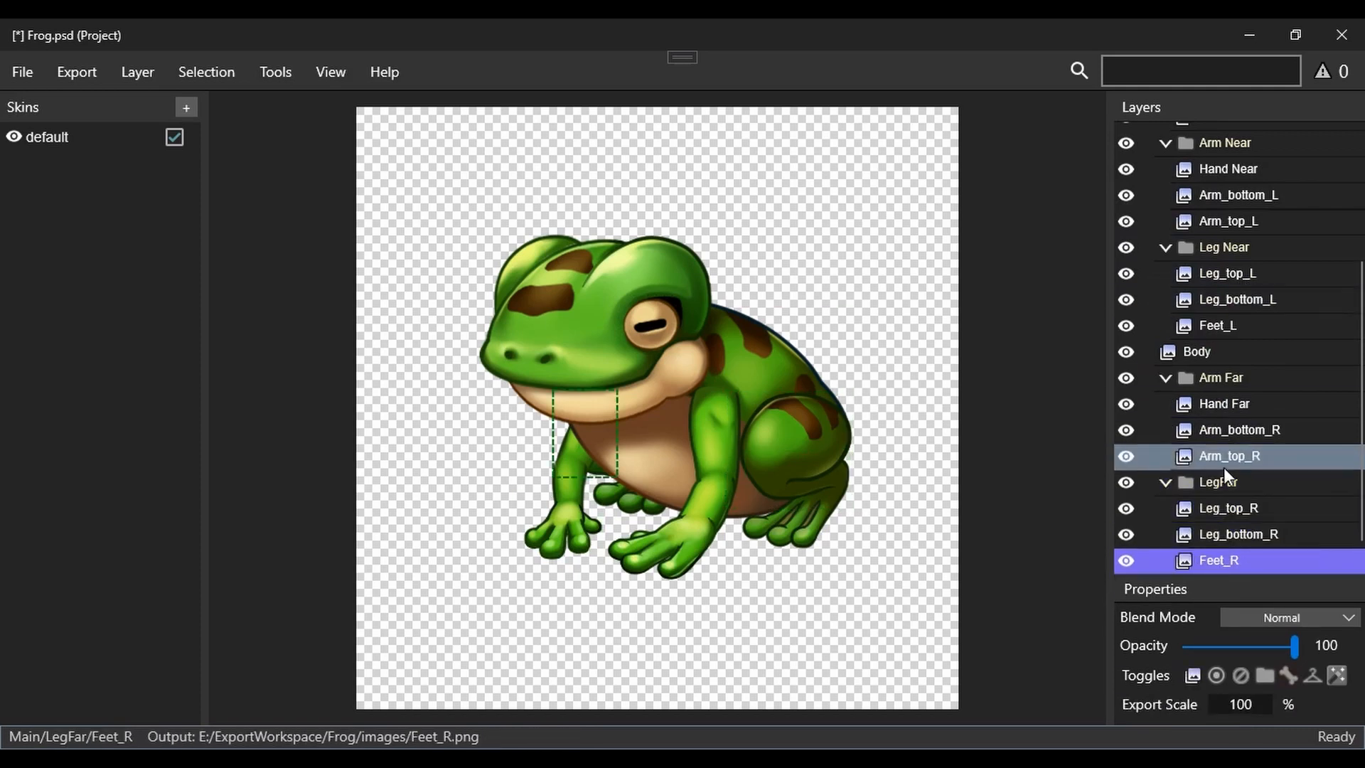
- Tag the Head group as a bone
{"action": "scroll", "coordinate": [1223, 489], "scroll_direction": "up", "scroll_amount": 5}
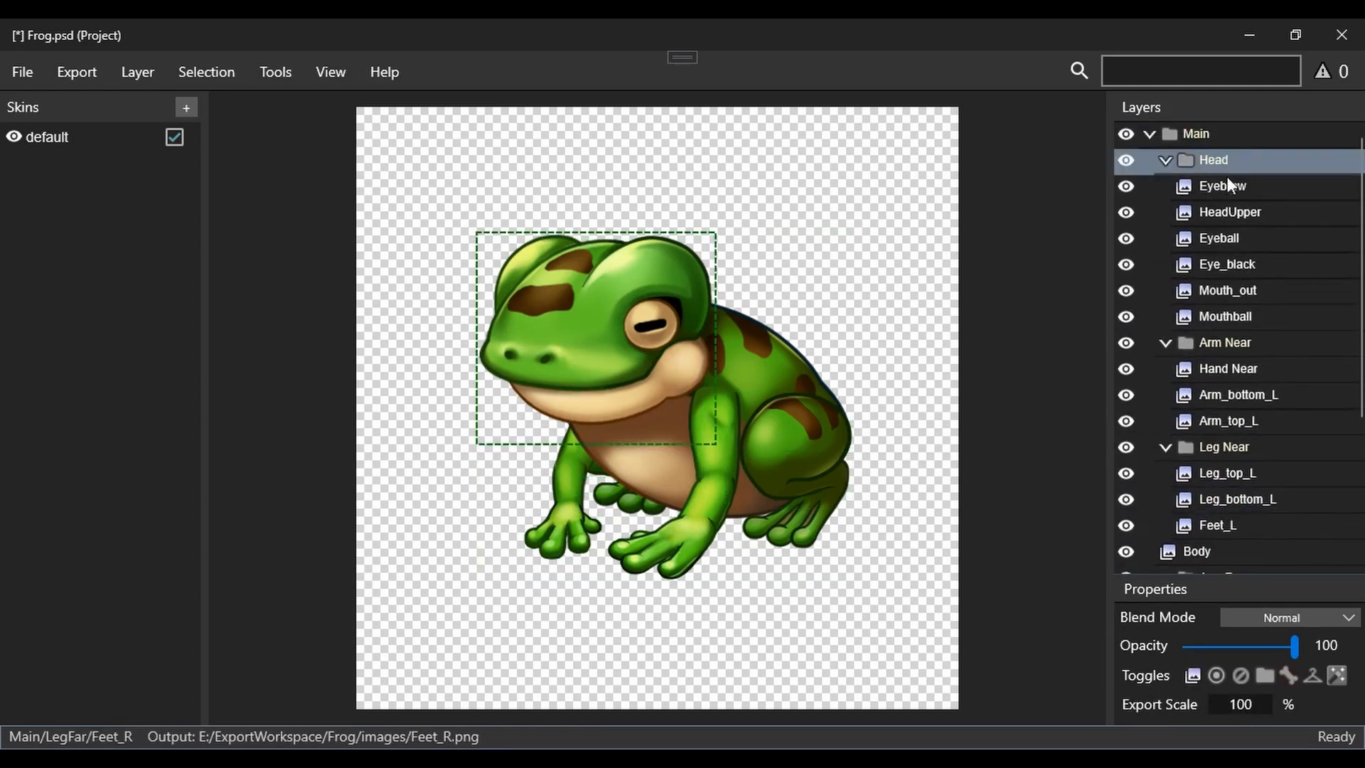
{"action": "left_click", "coordinate": [1224, 184]}
{"action": "left_click", "coordinate": [1233, 160]}
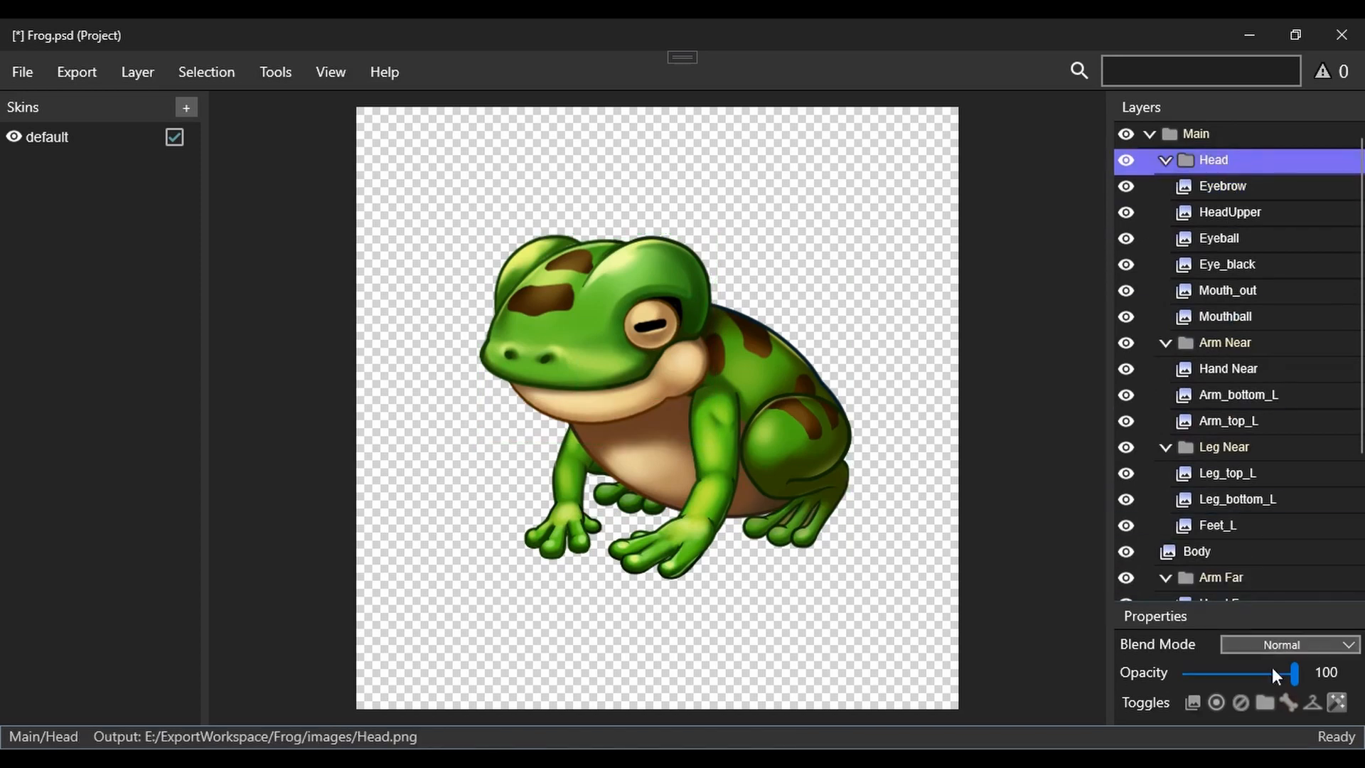
{"action": "left_click", "coordinate": [1290, 701]}
- Tag Hand Near, Arm_bottom_L and Arm_top_L inside Arm Near as bones
{"action": "left_click", "coordinate": [1224, 337]}
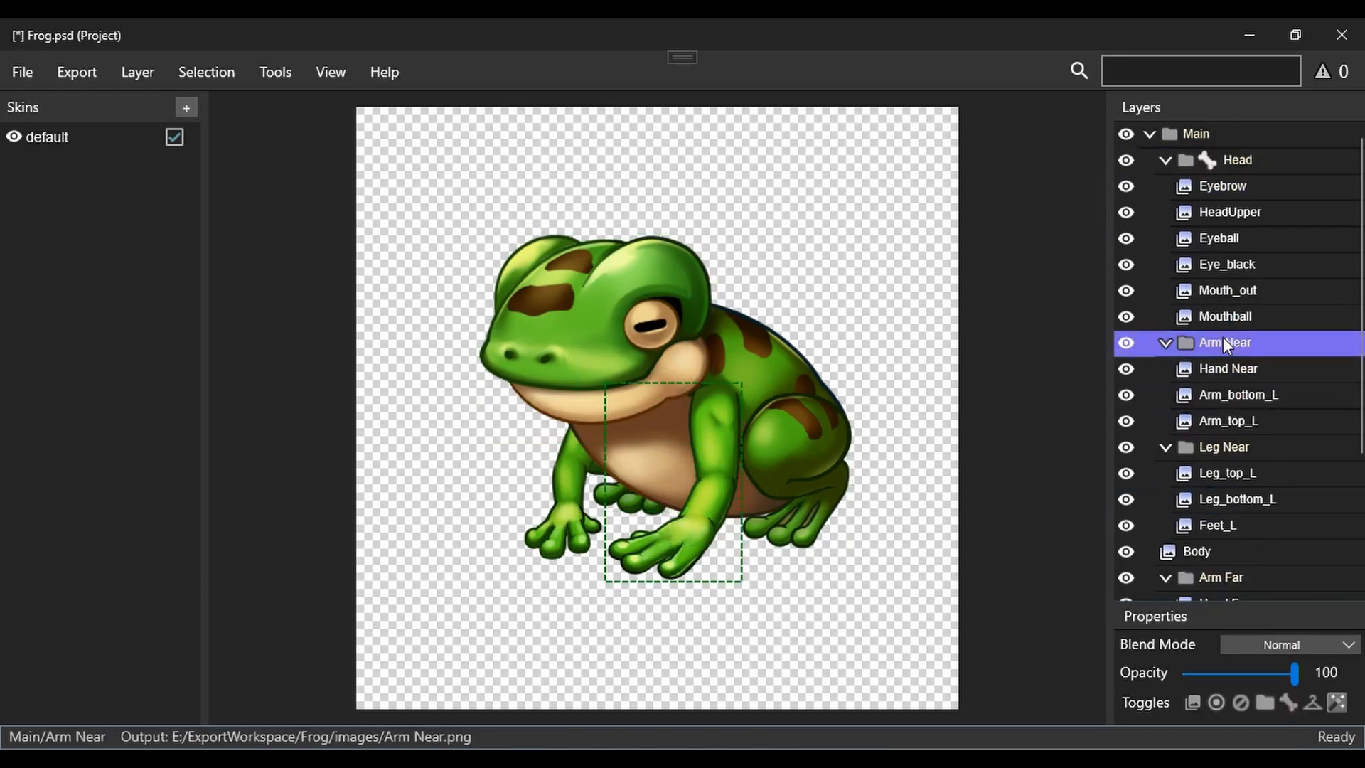
{"action": "scroll", "coordinate": [1224, 357], "scroll_direction": "down", "scroll_amount": 1}
{"action": "left_click", "coordinate": [1240, 302]}
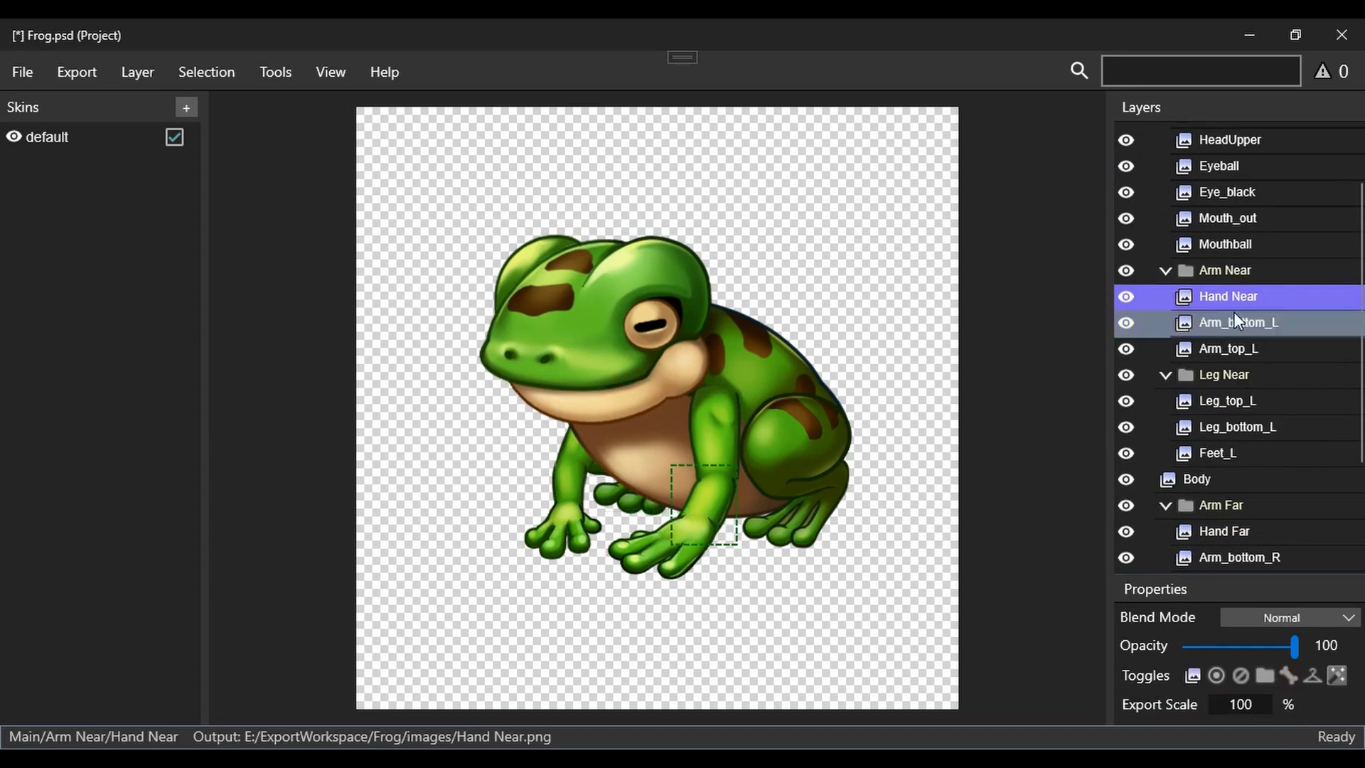
{"action": "key", "text": "b"}
{"action": "key", "text": "Down"}
{"action": "key", "text": "b"}
{"action": "key", "text": "Down"}
{"action": "key", "text": "b"}
- Tag Leg_top_L, Leg_bottom_L and Feet_L inside Leg Near as bones
{"action": "key", "text": "Down"}
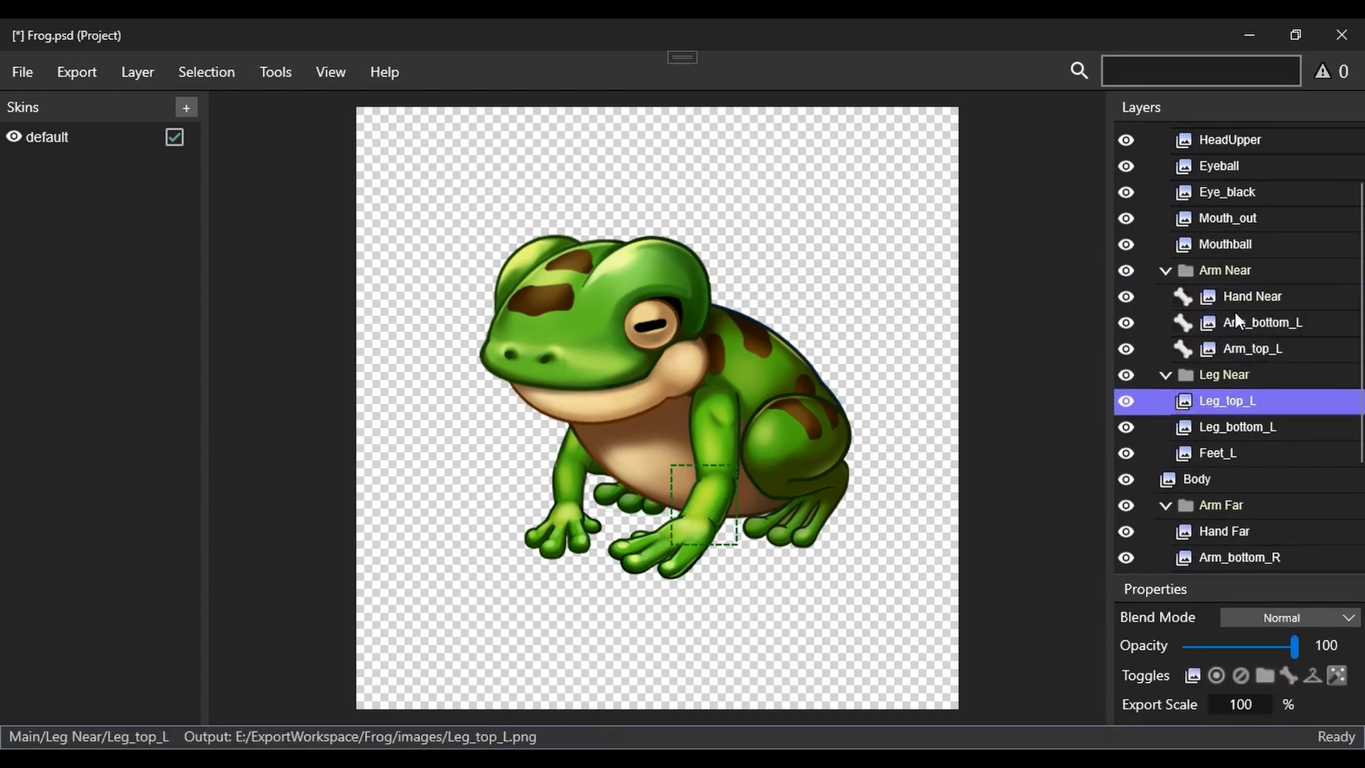
{"action": "key", "text": "b"}
{"action": "key", "text": "Down"}
{"action": "key", "text": "b"}
{"action": "key", "text": "Down"}
{"action": "key", "text": "b"}
- Tag Hand Far, Arm_bottom_R and Arm_top_R inside Arm Far as bones
{"action": "key", "text": "Down"}
{"action": "key", "text": "Down"}
{"action": "key", "text": "b"}
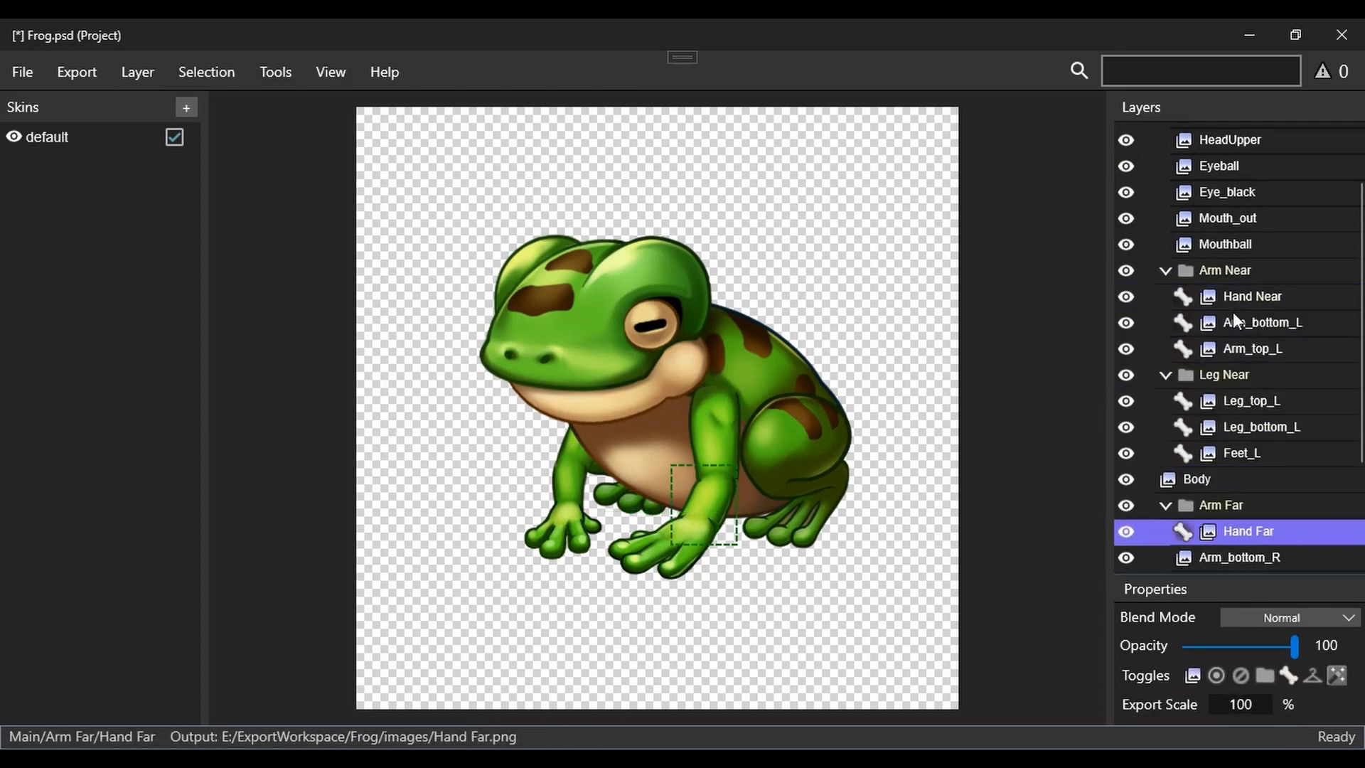
{"action": "scroll", "coordinate": [1234, 312], "scroll_direction": "down", "scroll_amount": 2}
{"action": "left_click", "coordinate": [1248, 405]}
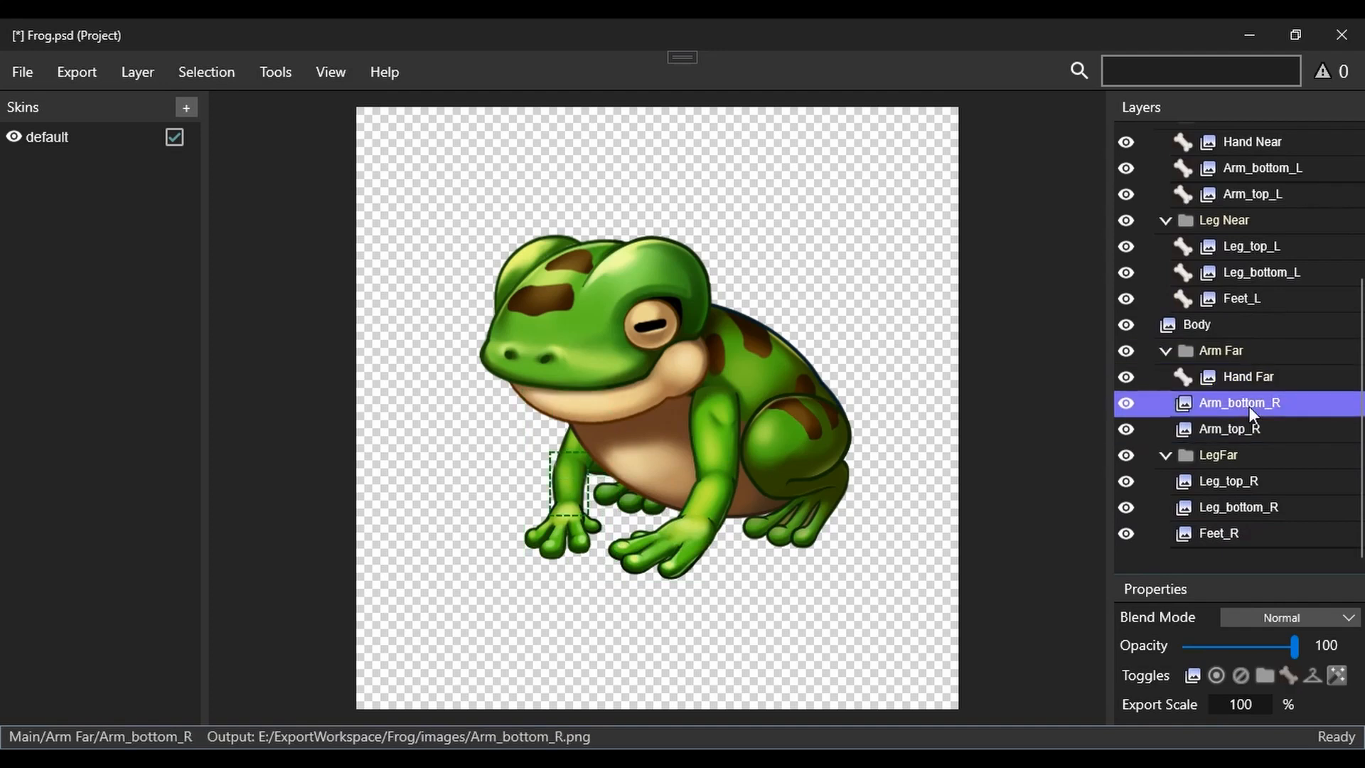
{"action": "key", "text": "b"}
{"action": "key", "text": "Down"}
{"action": "key", "text": "b"}
- Tag Leg_top_R, Leg_bottom_R and Feet_R inside LegFar as bones
{"action": "key", "text": "Down"}
{"action": "key", "text": "Down"}
{"action": "key", "text": "Down"}
{"action": "key", "text": "Down"}
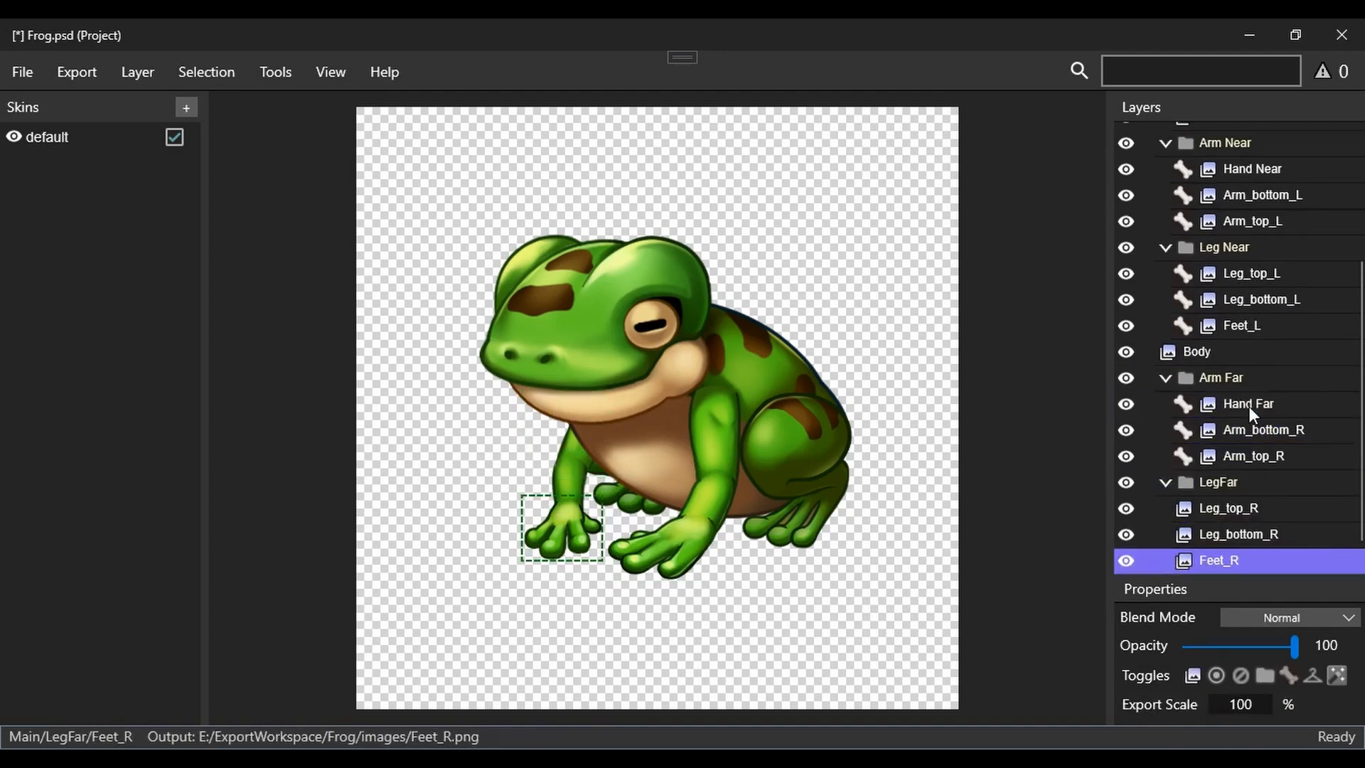
{"action": "key", "text": "Up"}
{"action": "key", "text": "Up"}
{"action": "key", "text": "b"}
{"action": "key", "text": "Down"}
{"action": "key", "text": "b"}
{"action": "key", "text": "Down"}
{"action": "key", "text": "b"}
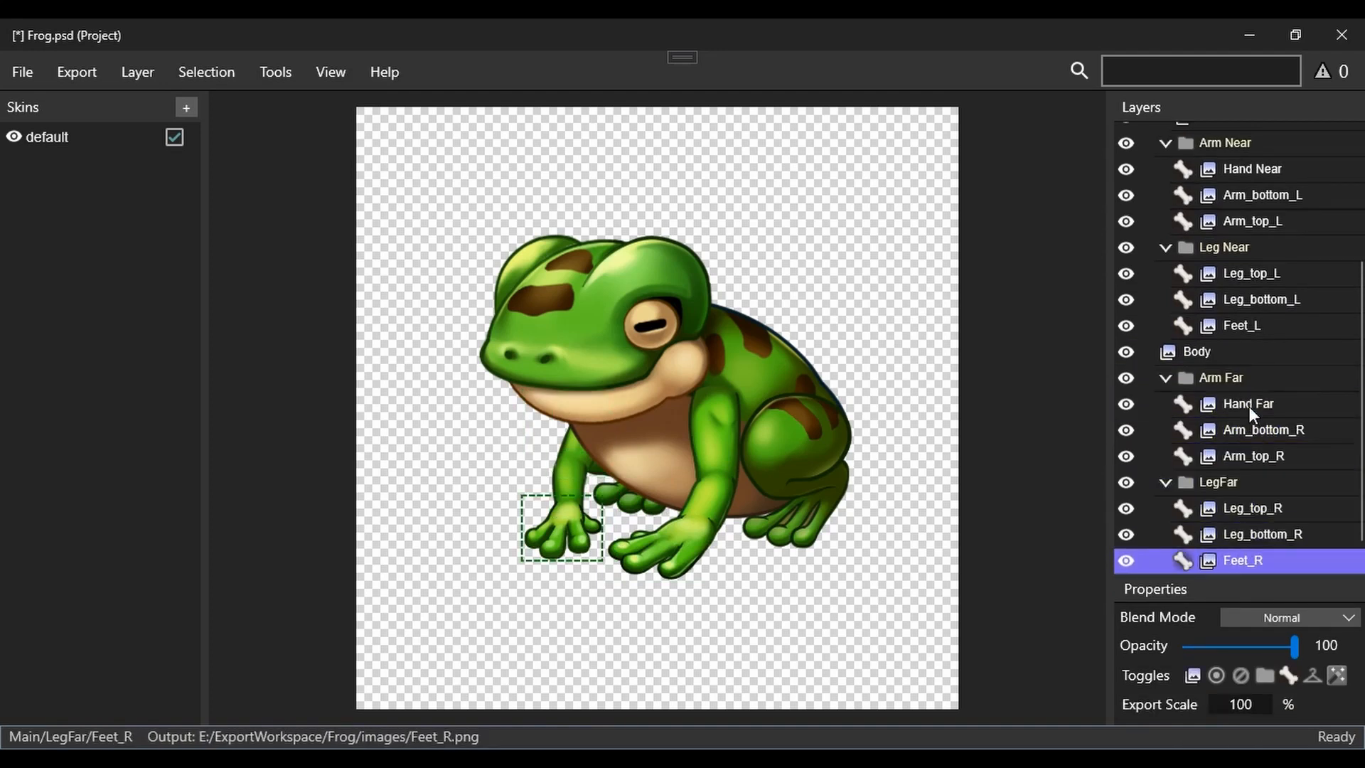
- Preview the Head parts and the Arm Near group with its parts one at a time, each isolated on the canvas
{"action": "scroll", "coordinate": [1240, 416], "scroll_direction": "up", "scroll_amount": 3}
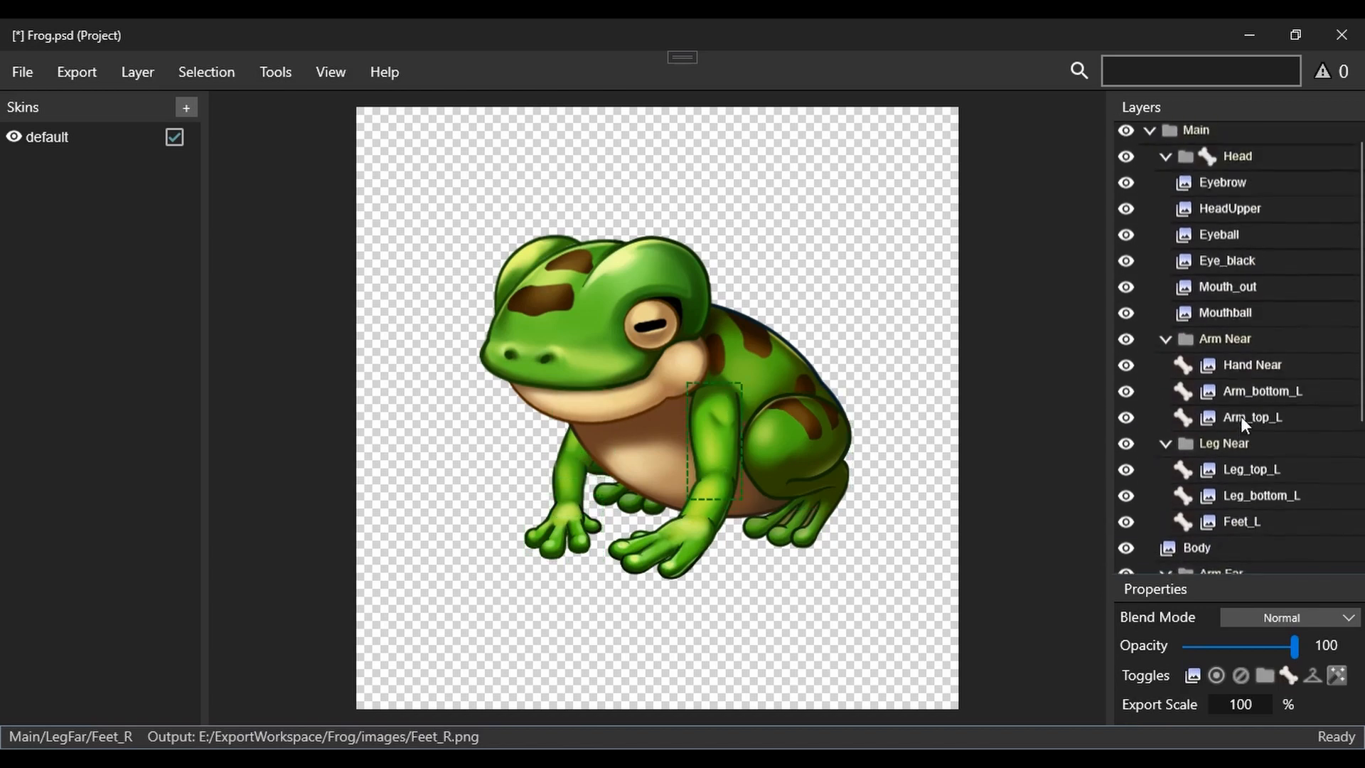
{"action": "left_click", "coordinate": [1220, 189], "text": "alt"}
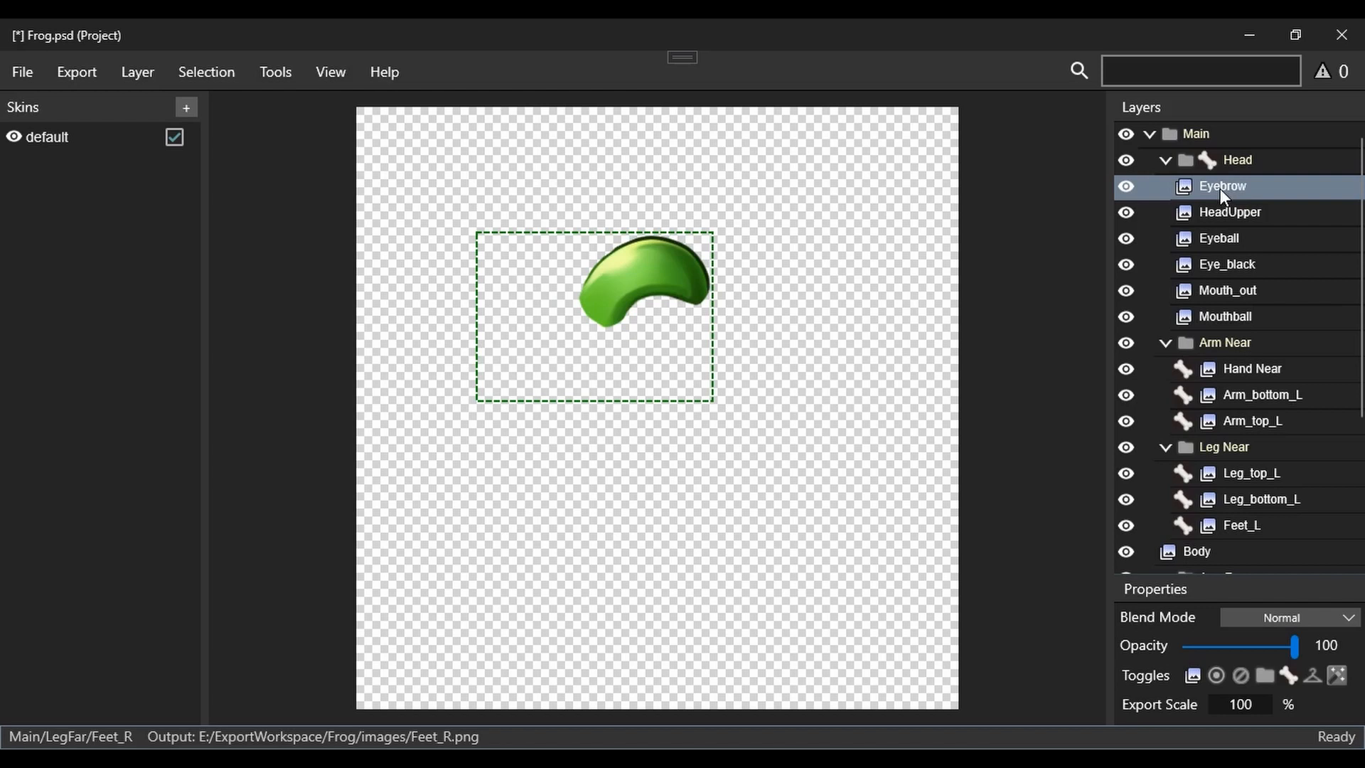
{"action": "left_click", "coordinate": [1220, 209]}
{"action": "left_click", "coordinate": [1221, 236]}
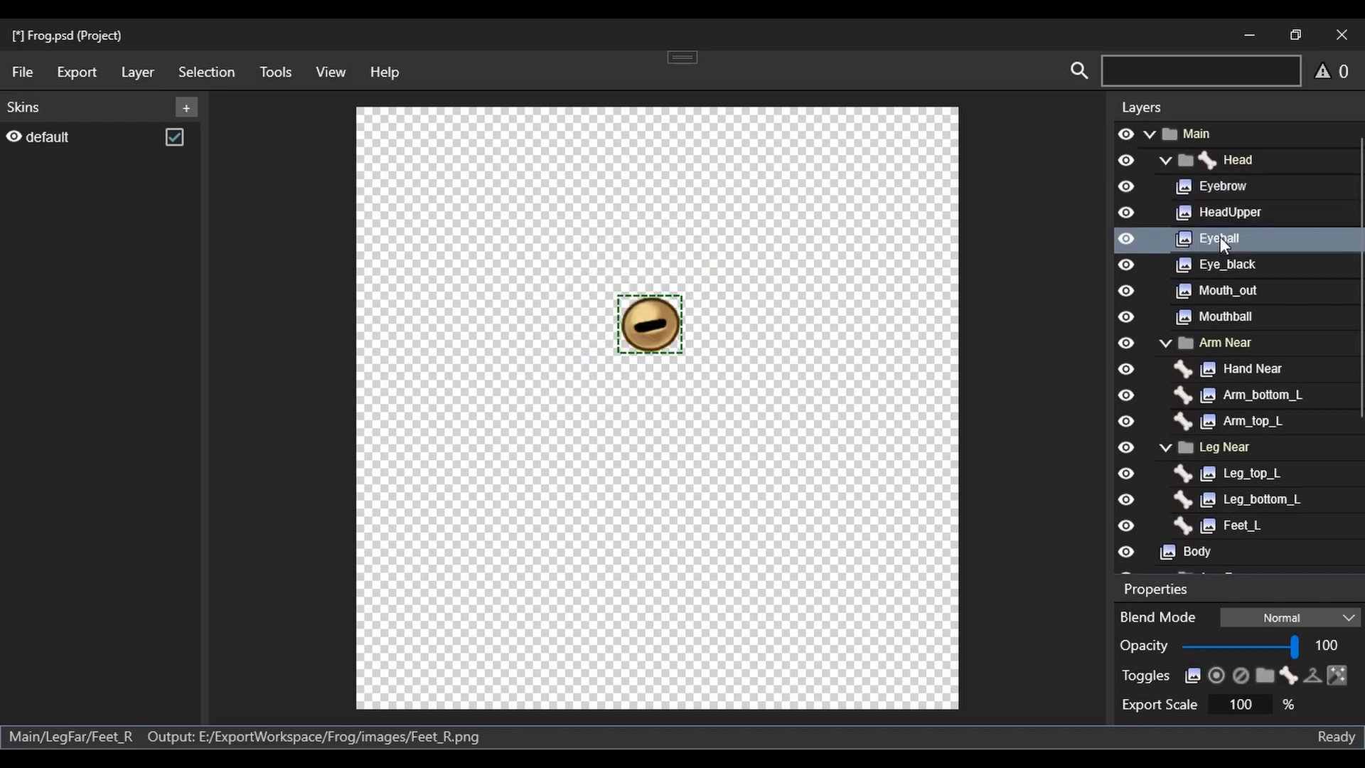
{"action": "left_click", "coordinate": [1216, 266]}
{"action": "left_click", "coordinate": [1219, 291]}
{"action": "left_click", "coordinate": [1218, 317]}
{"action": "left_click", "coordinate": [1216, 345]}
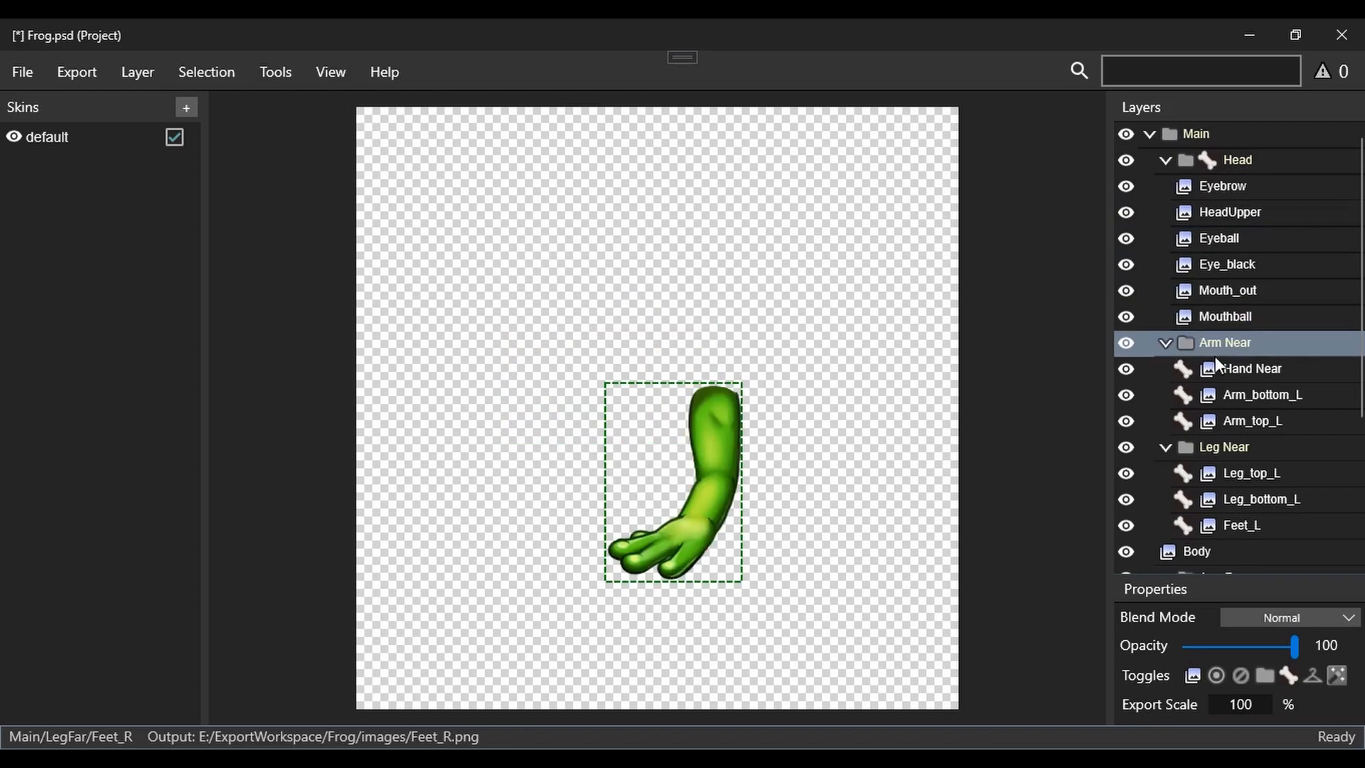
{"action": "left_click", "coordinate": [1220, 370]}
{"action": "left_click", "coordinate": [1221, 394]}
{"action": "left_click", "coordinate": [1221, 423]}
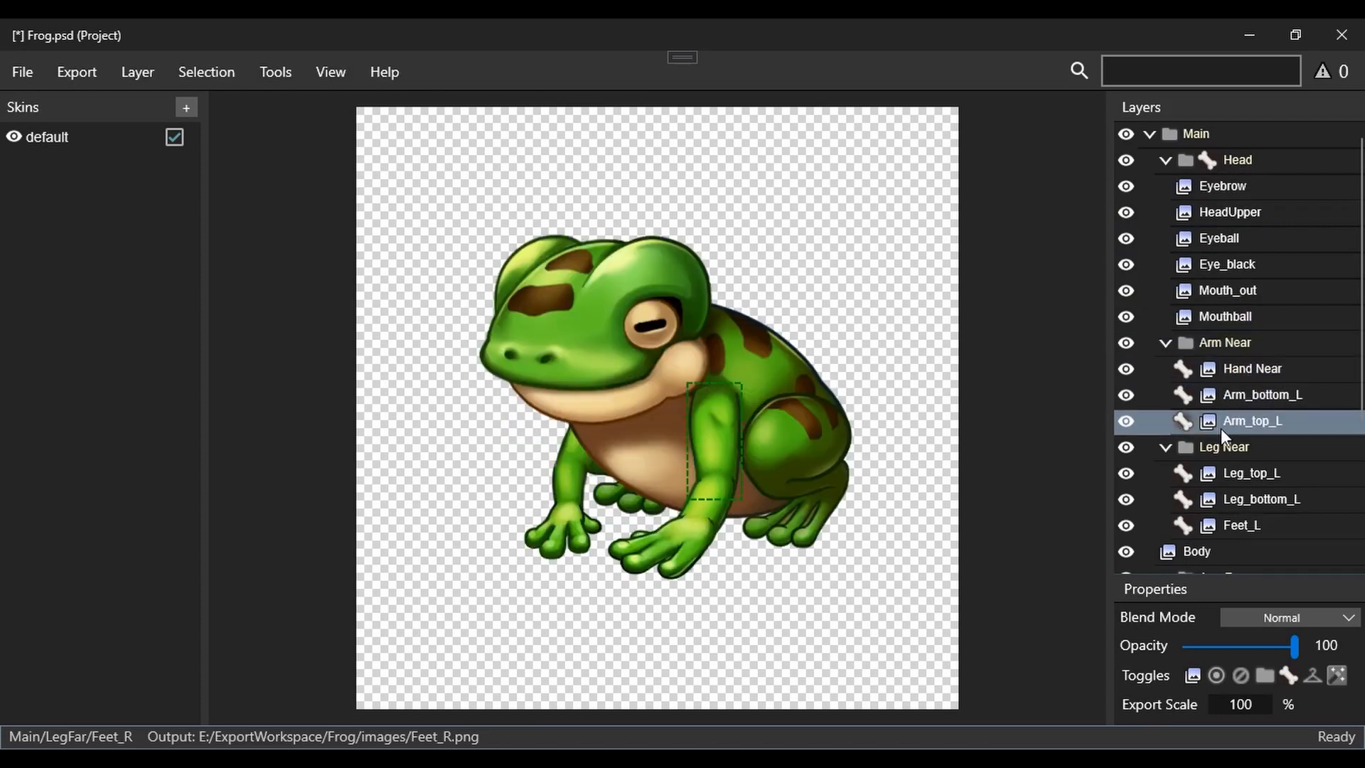
{"action": "left_click", "coordinate": [1219, 445]}
{"action": "left_click", "coordinate": [1212, 342]}
{"action": "left_click", "coordinate": [1233, 161]}
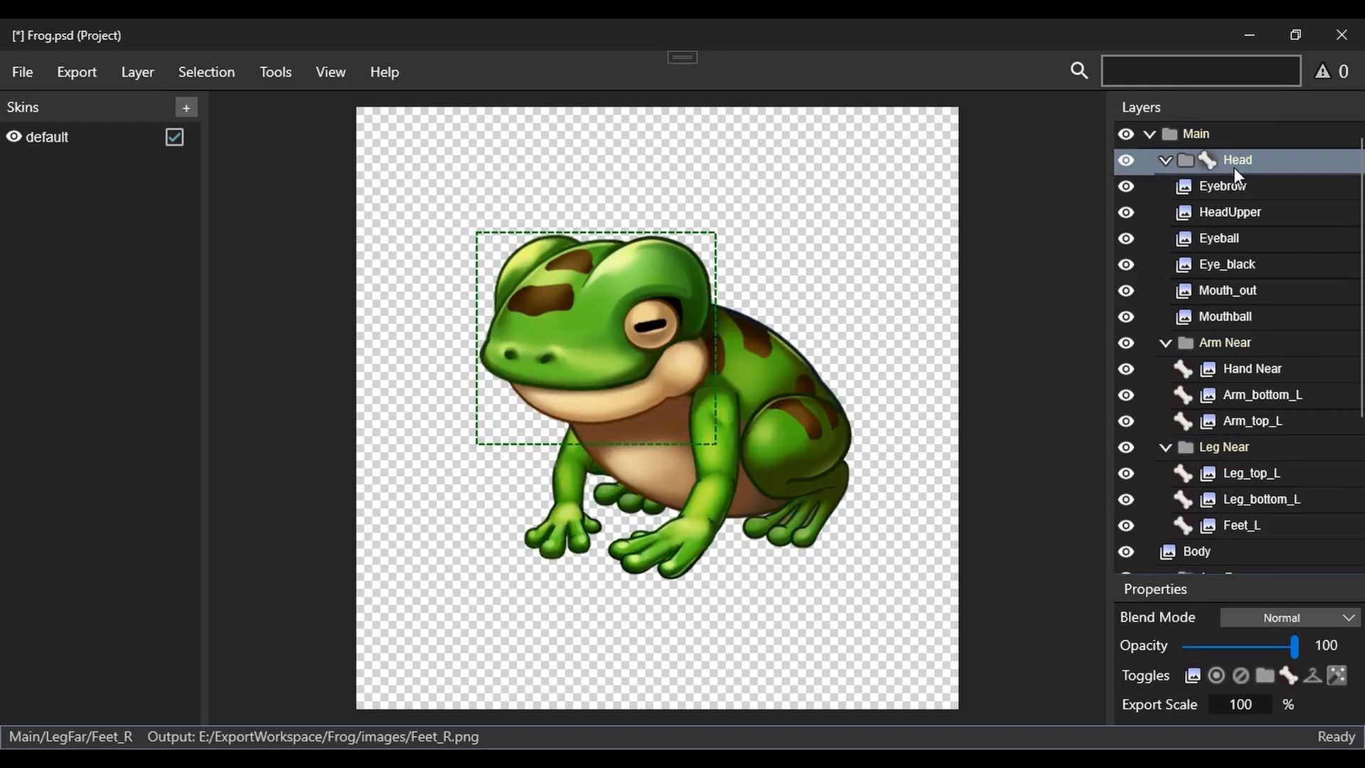
{"action": "scroll", "coordinate": [1240, 167], "scroll_direction": "up", "scroll_amount": 3}
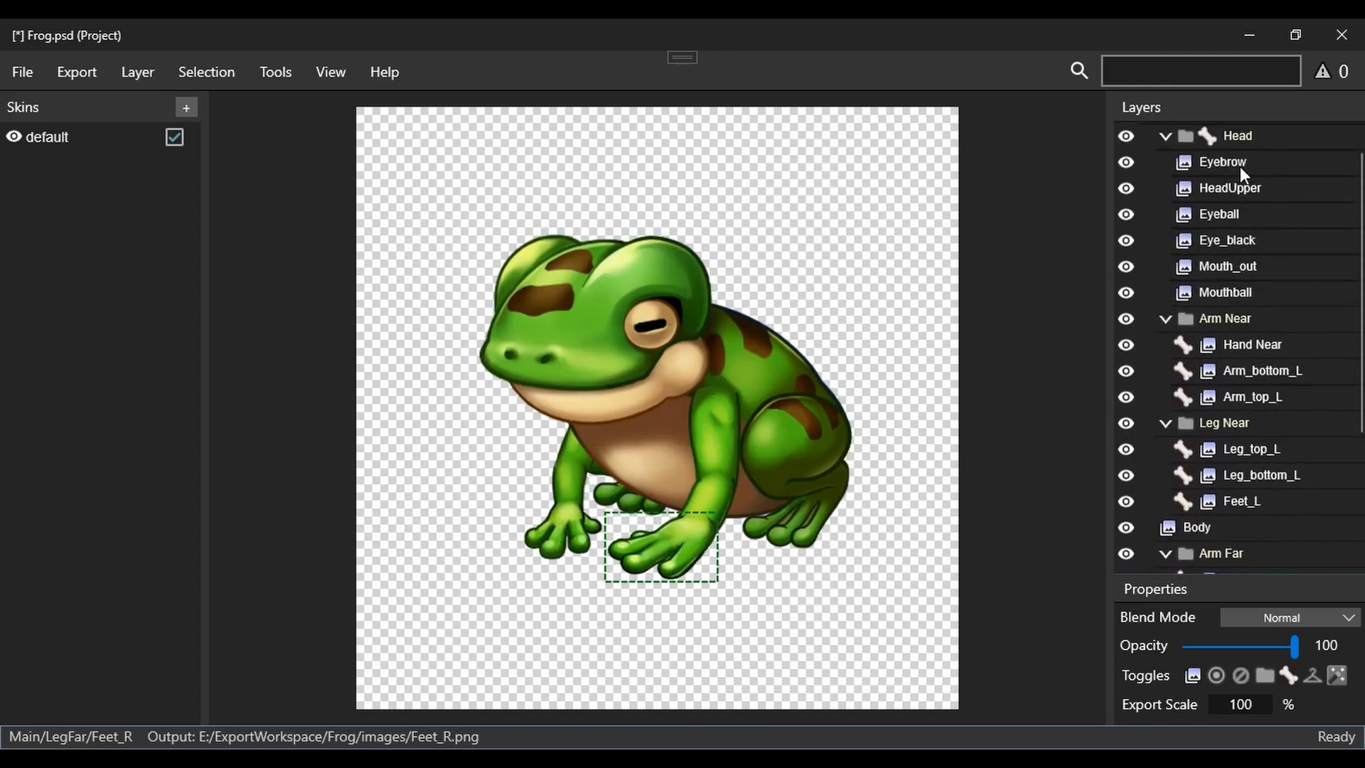
{"action": "left_click", "coordinate": [1225, 191]}
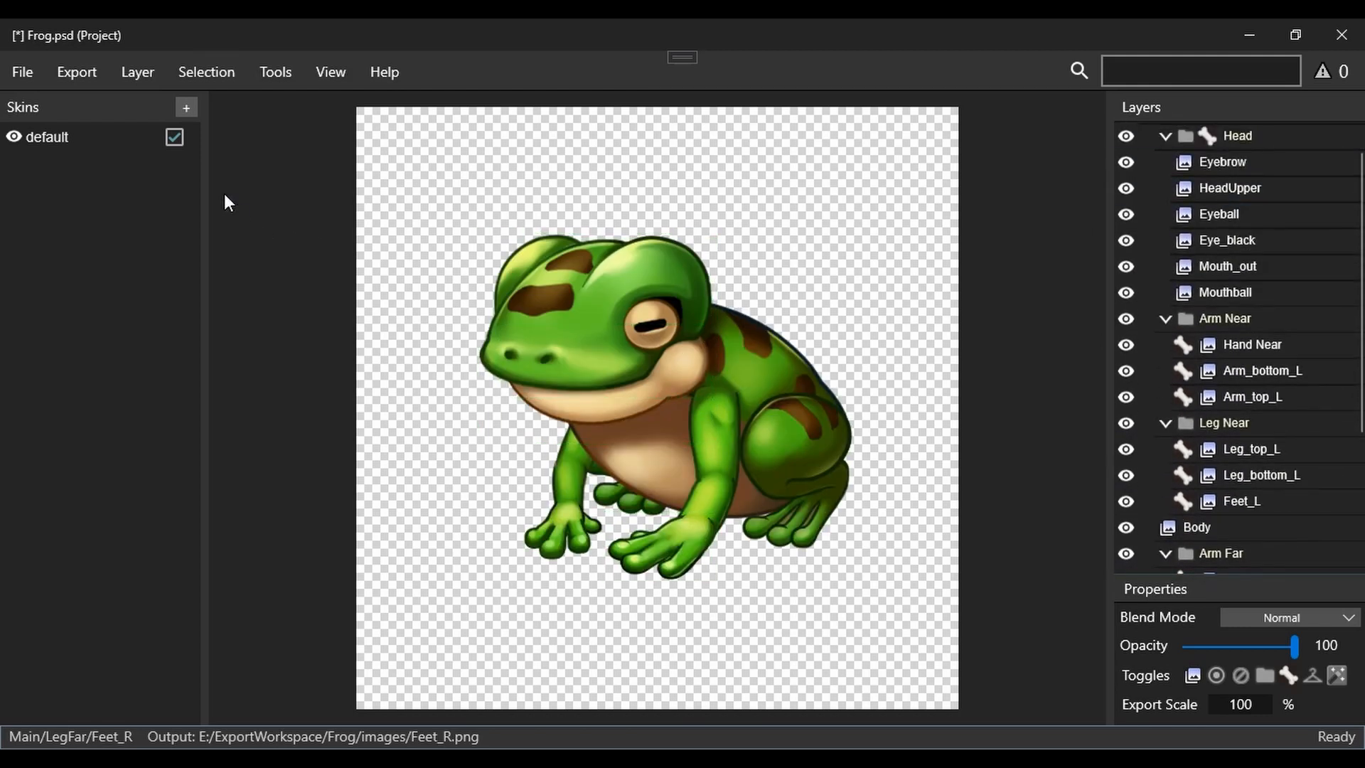
- Export all layers as images with Spine JSON, using E:\ExportWorkspace\Frog as the export path
{"action": "left_click", "coordinate": [90, 79]}
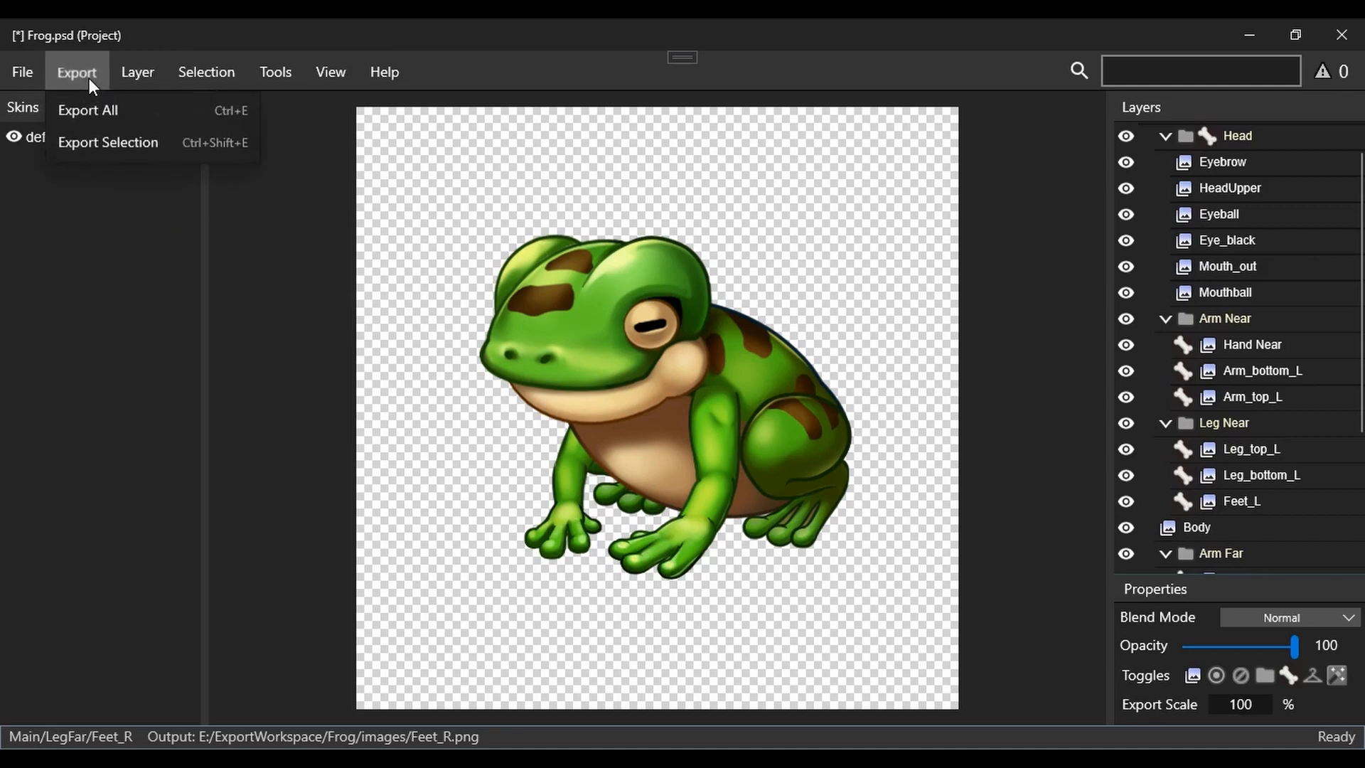
{"action": "left_click", "coordinate": [126, 115]}
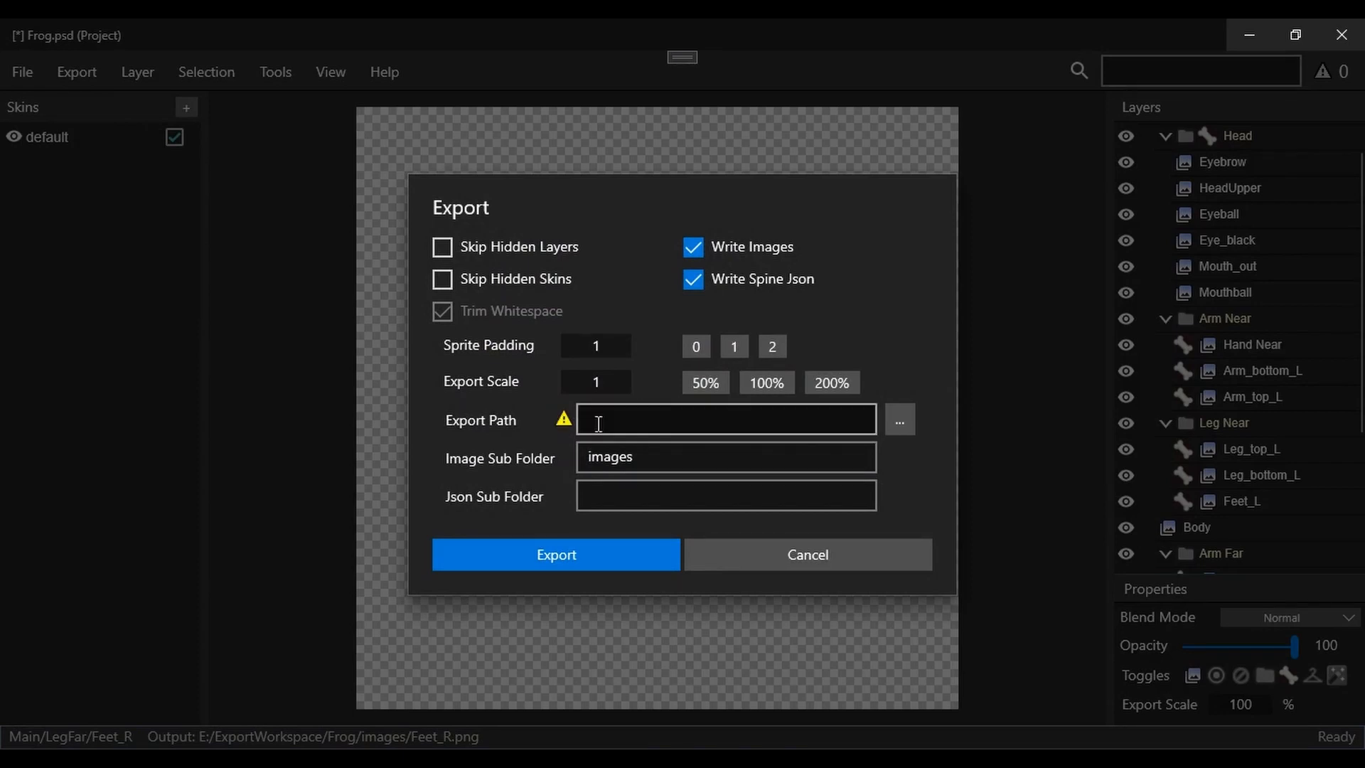
{"action": "left_click", "coordinate": [910, 426]}
{"action": "left_click", "coordinate": [287, 202]}
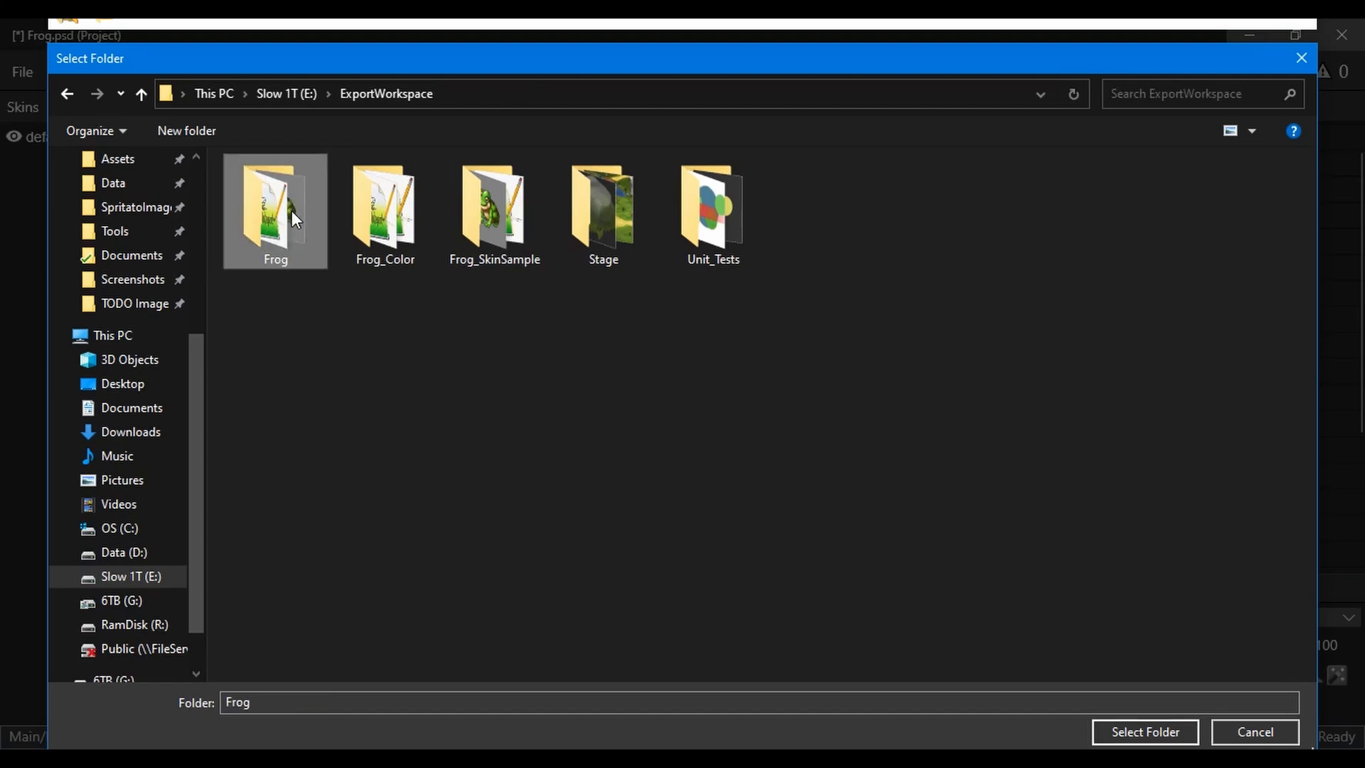
{"action": "double_click", "coordinate": [291, 210]}
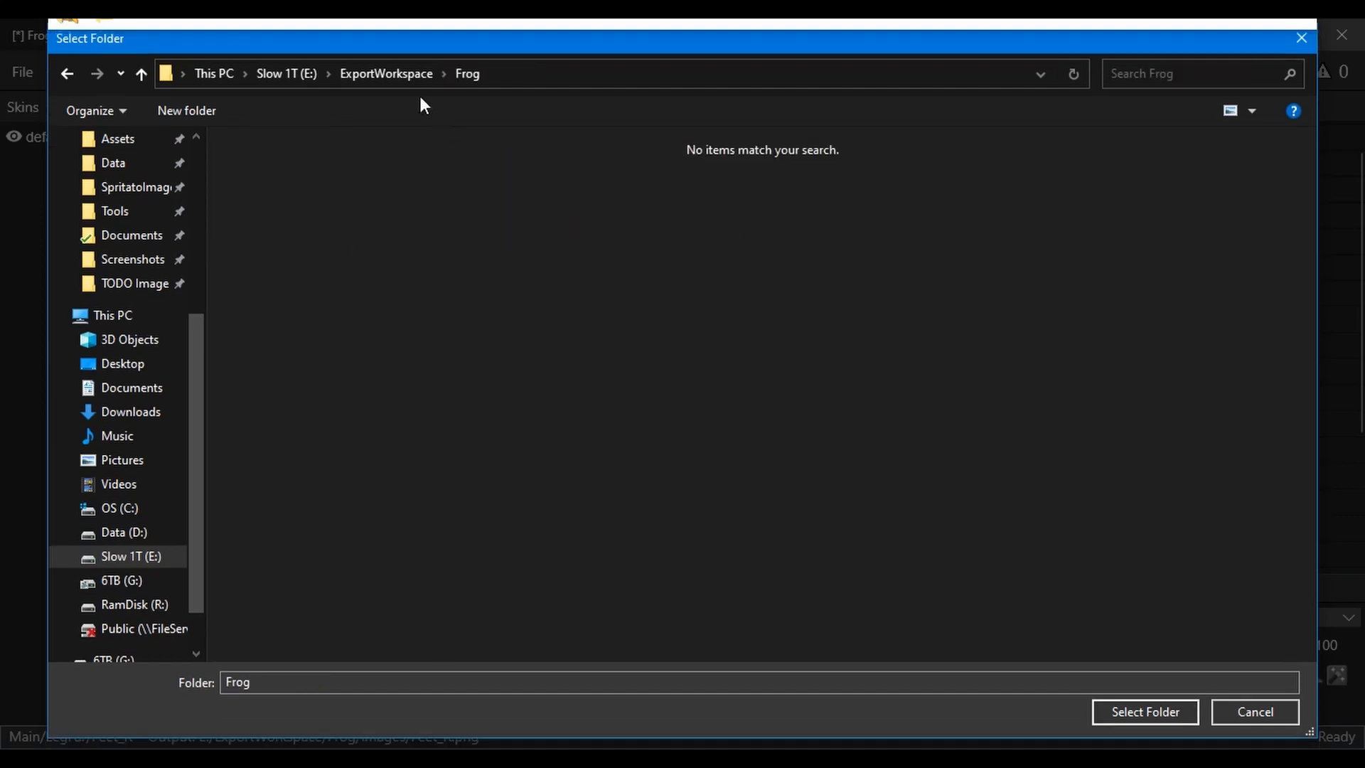
{"action": "left_click", "coordinate": [1136, 714]}
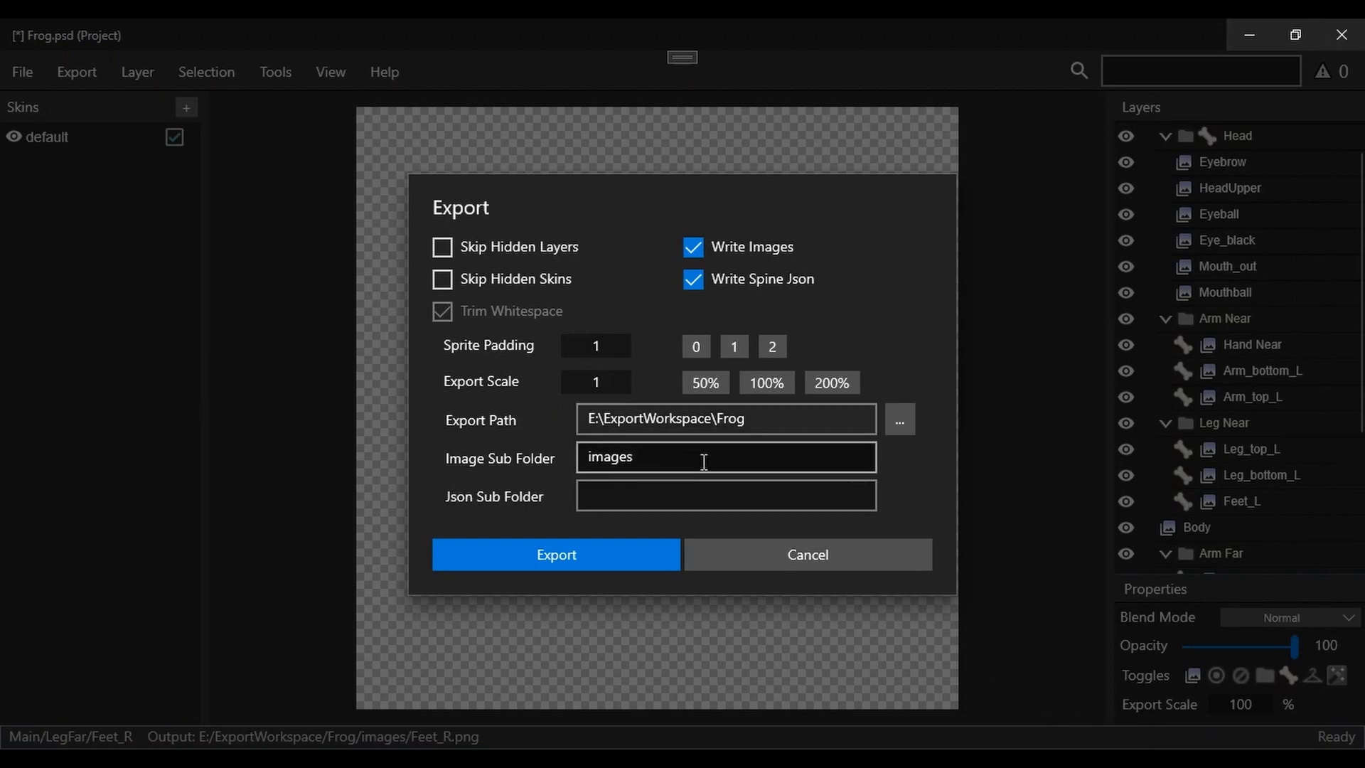
{"action": "left_click", "coordinate": [567, 551]}
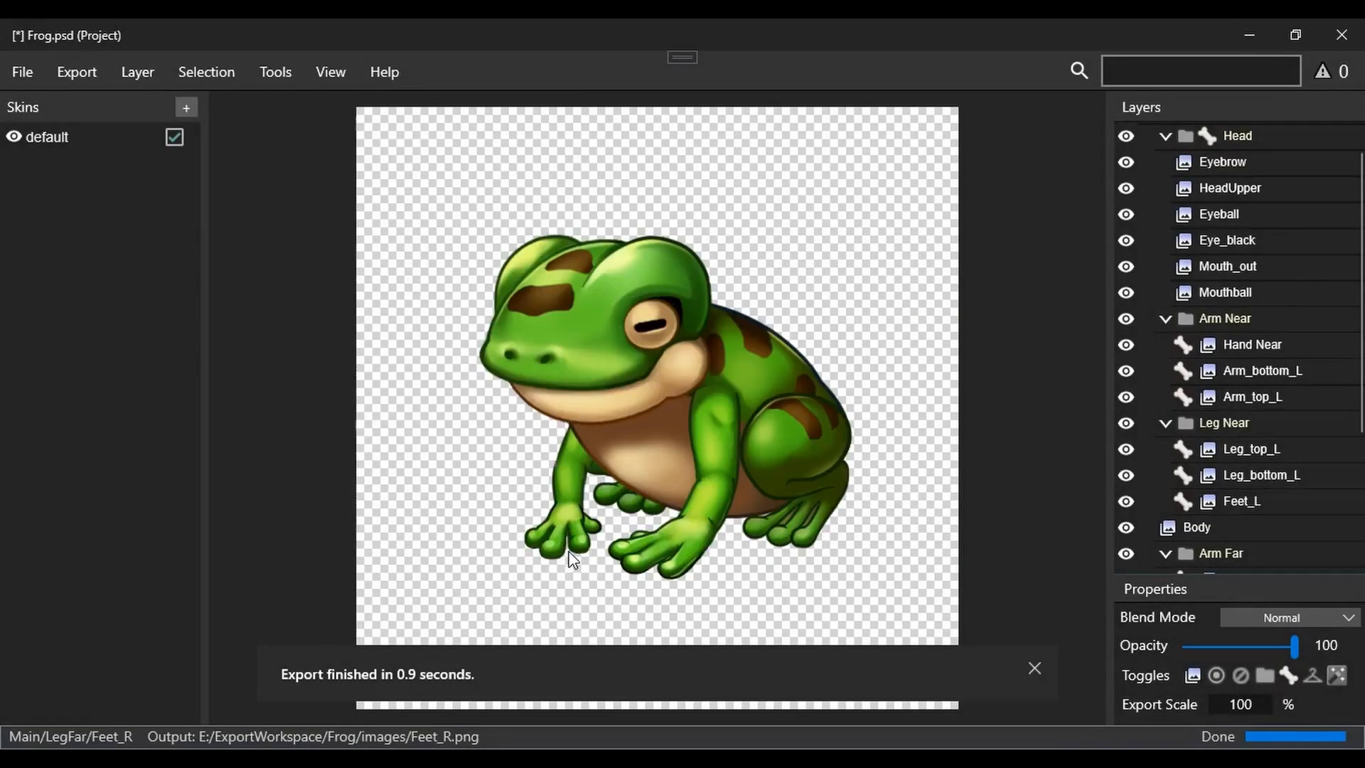
- Switch to File Explorer, open the Frog folder in ExportWorkspace and inspect Frog.json and the exported sprites in its images folder
{"action": "left_click", "coordinate": [392, 755]}
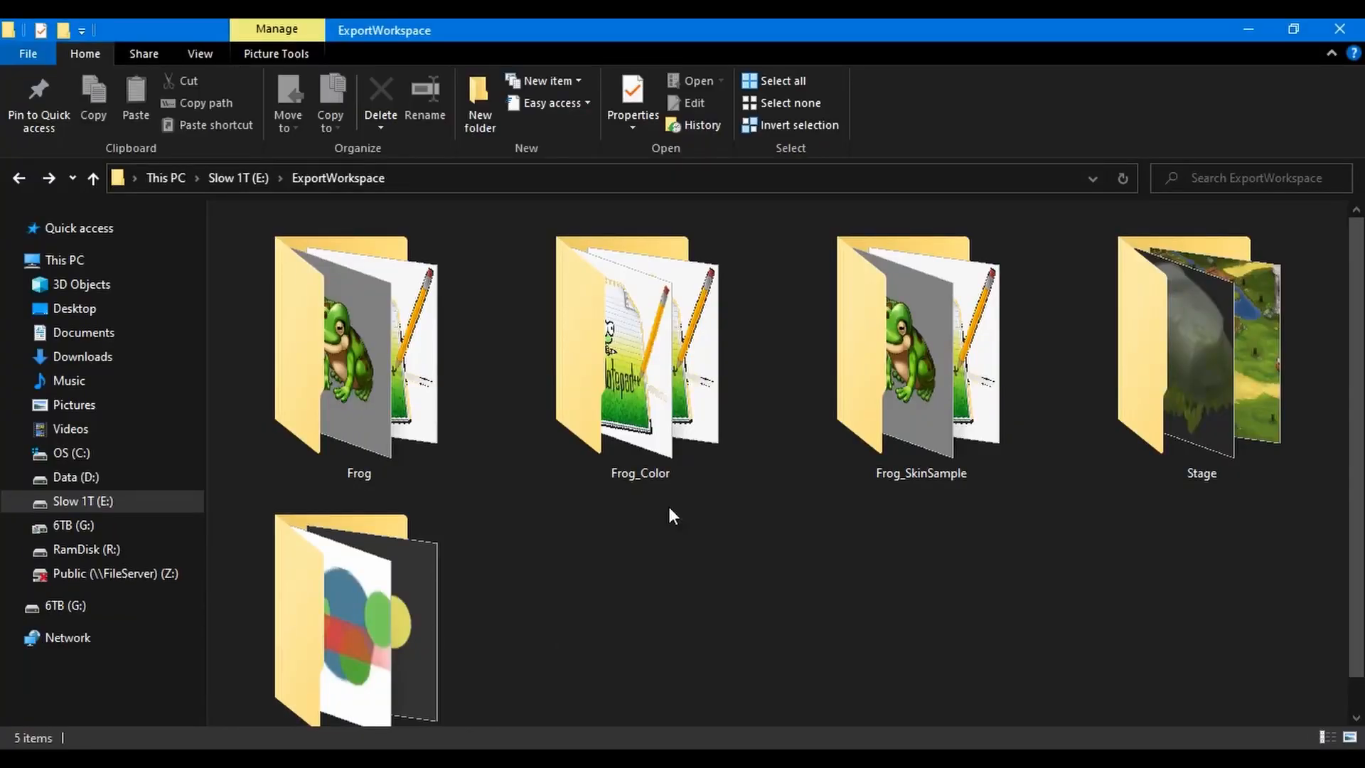
{"action": "double_click", "coordinate": [386, 375]}
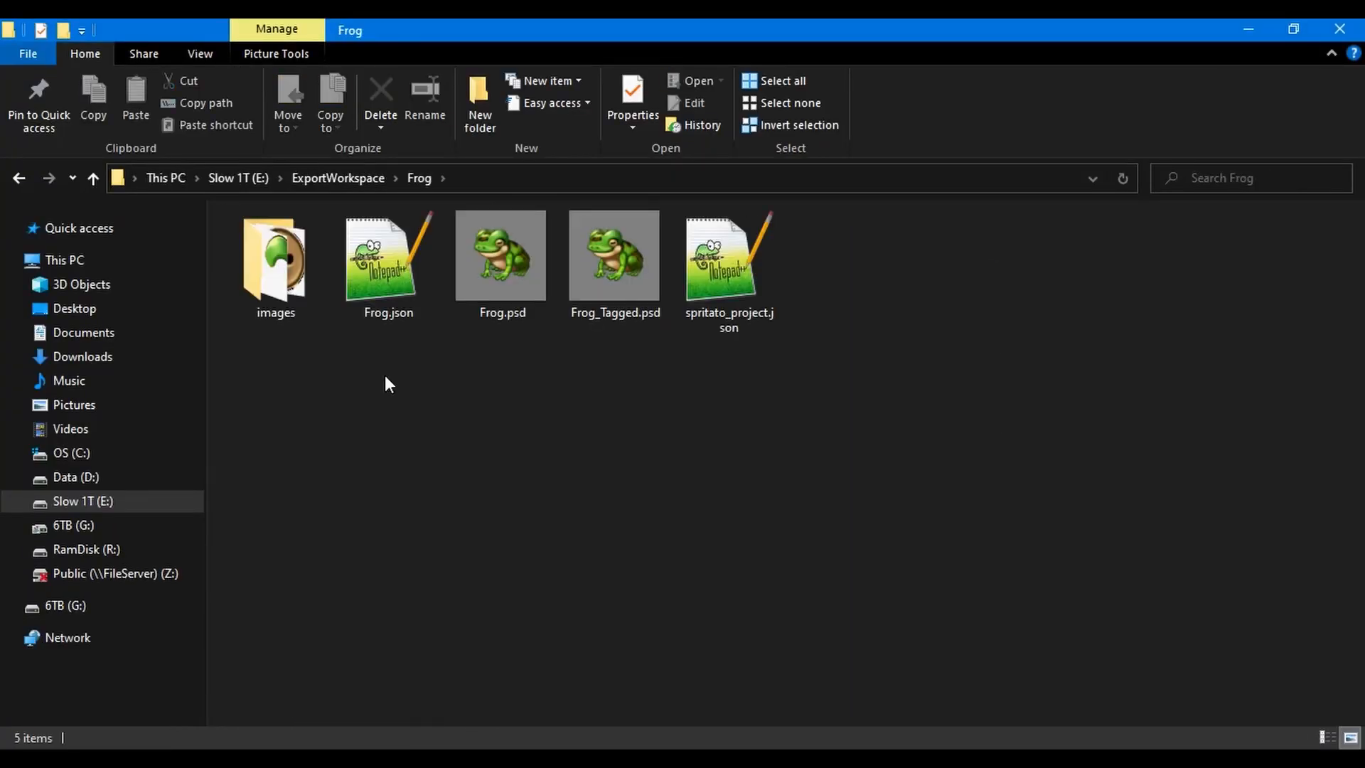
{"action": "left_click", "coordinate": [386, 278]}
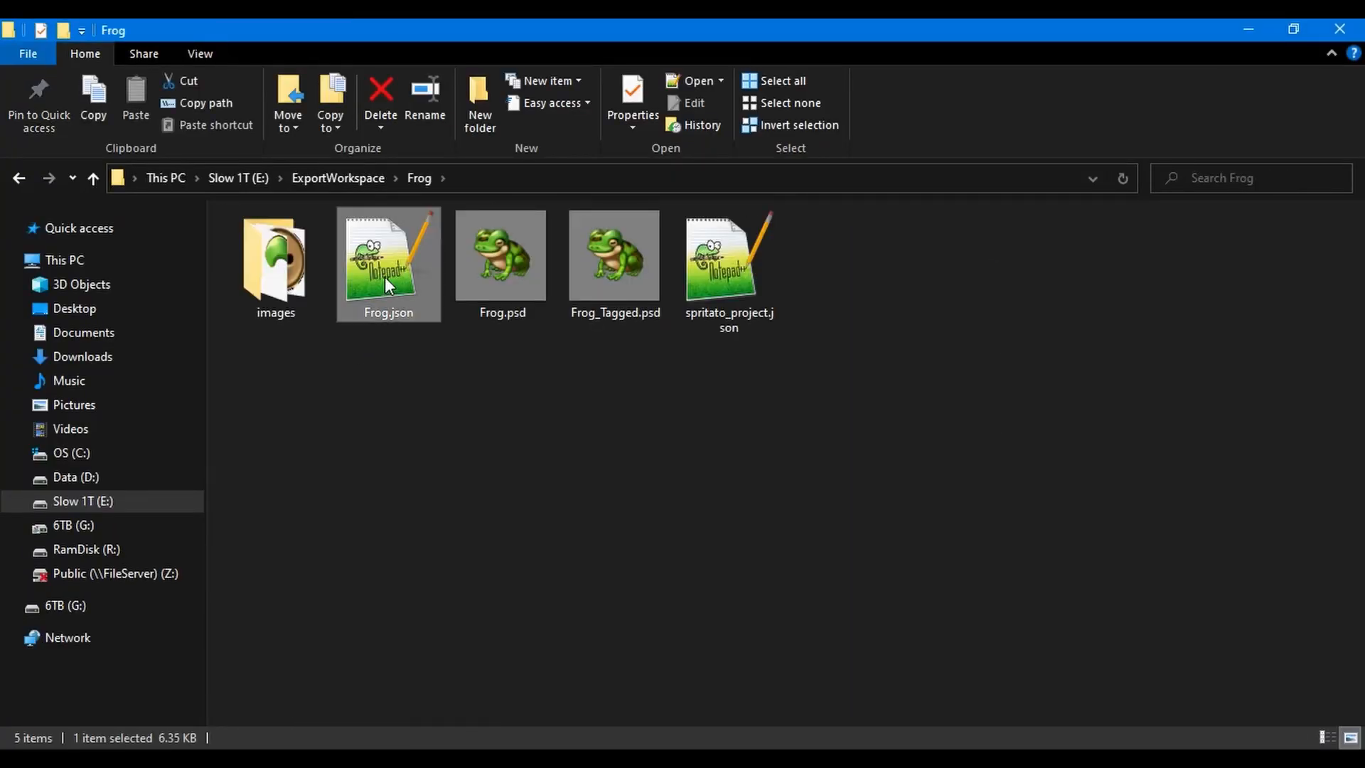
{"action": "key", "text": "Left"}
{"action": "key", "text": "Right"}
{"action": "key", "text": "Left"}
{"action": "key", "text": "Right"}
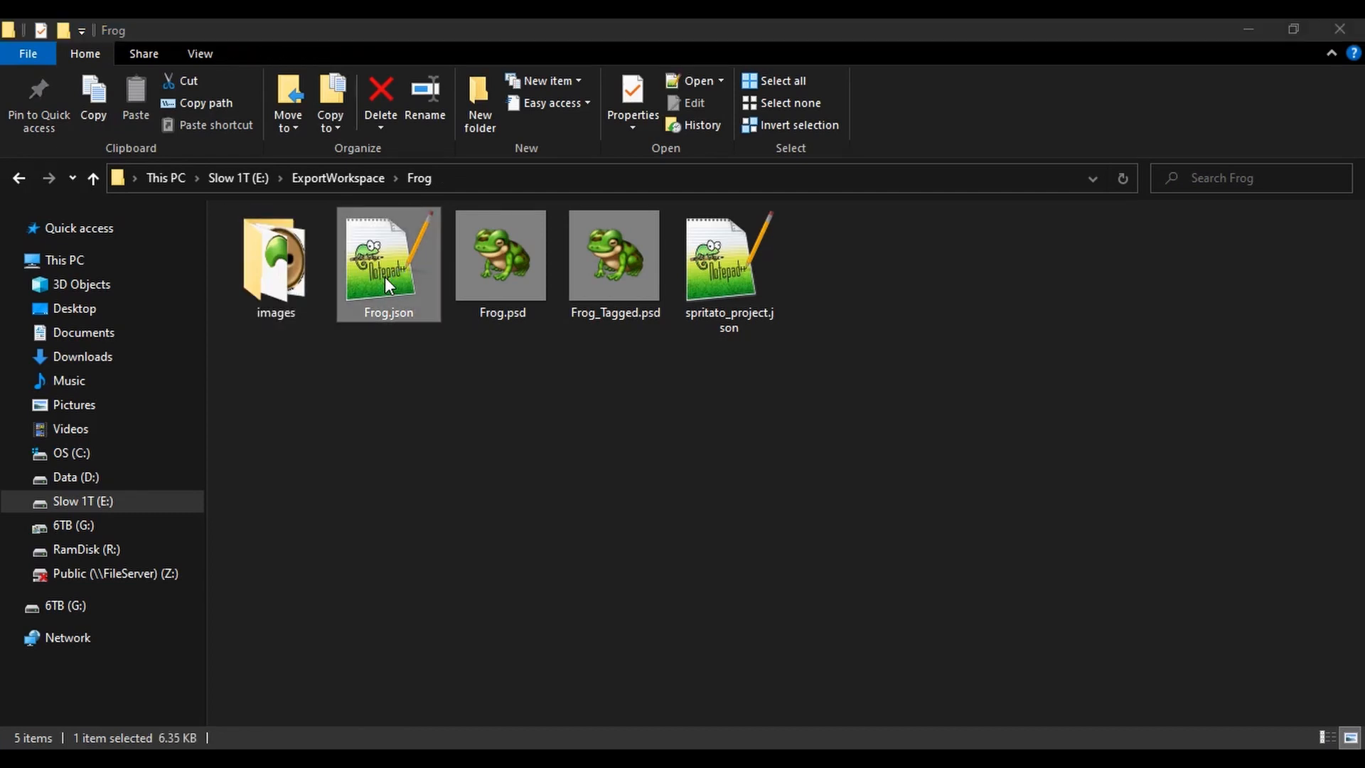
{"action": "double_click", "coordinate": [283, 274]}
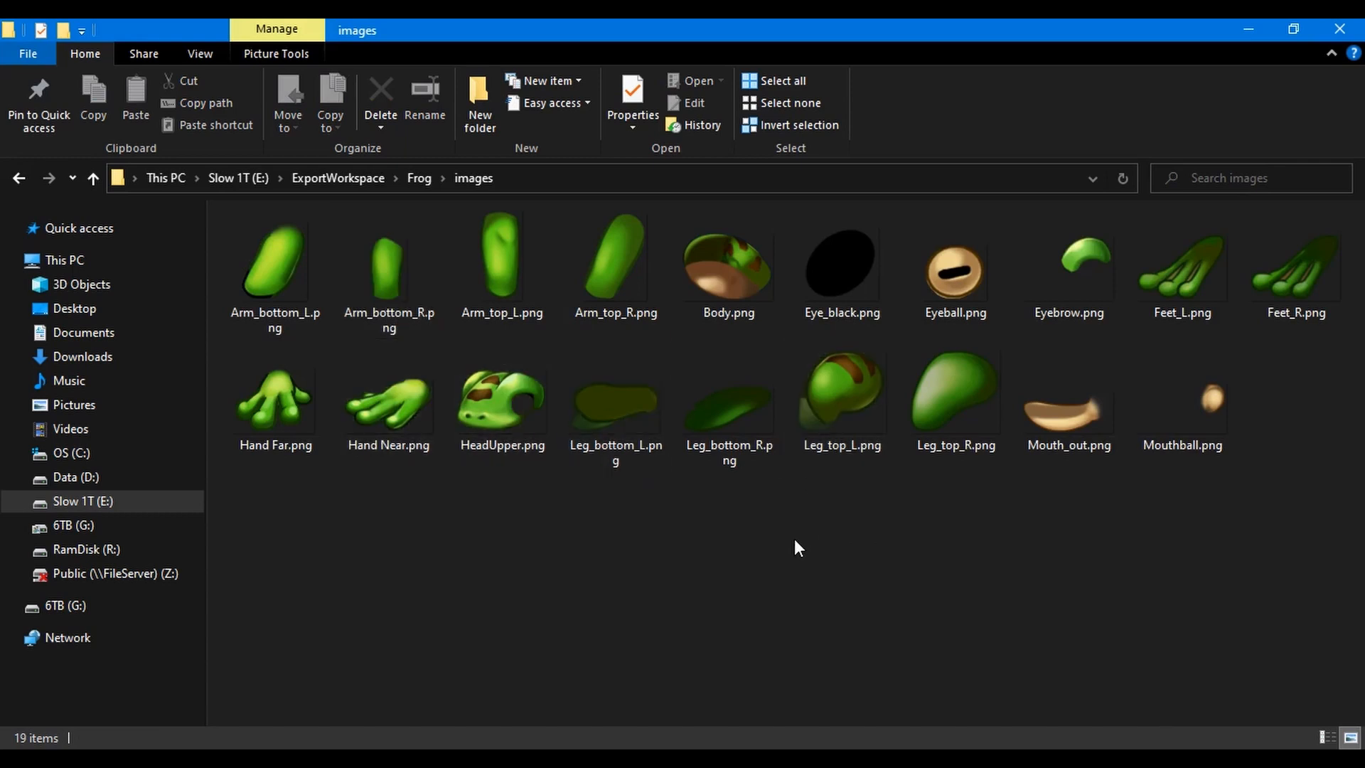
- Return to the Frog.psd project, preview the Old folder inside Leg_bottom_L in isolation and mark that folder as ignored
{"action": "key", "text": "alt+Tab"}
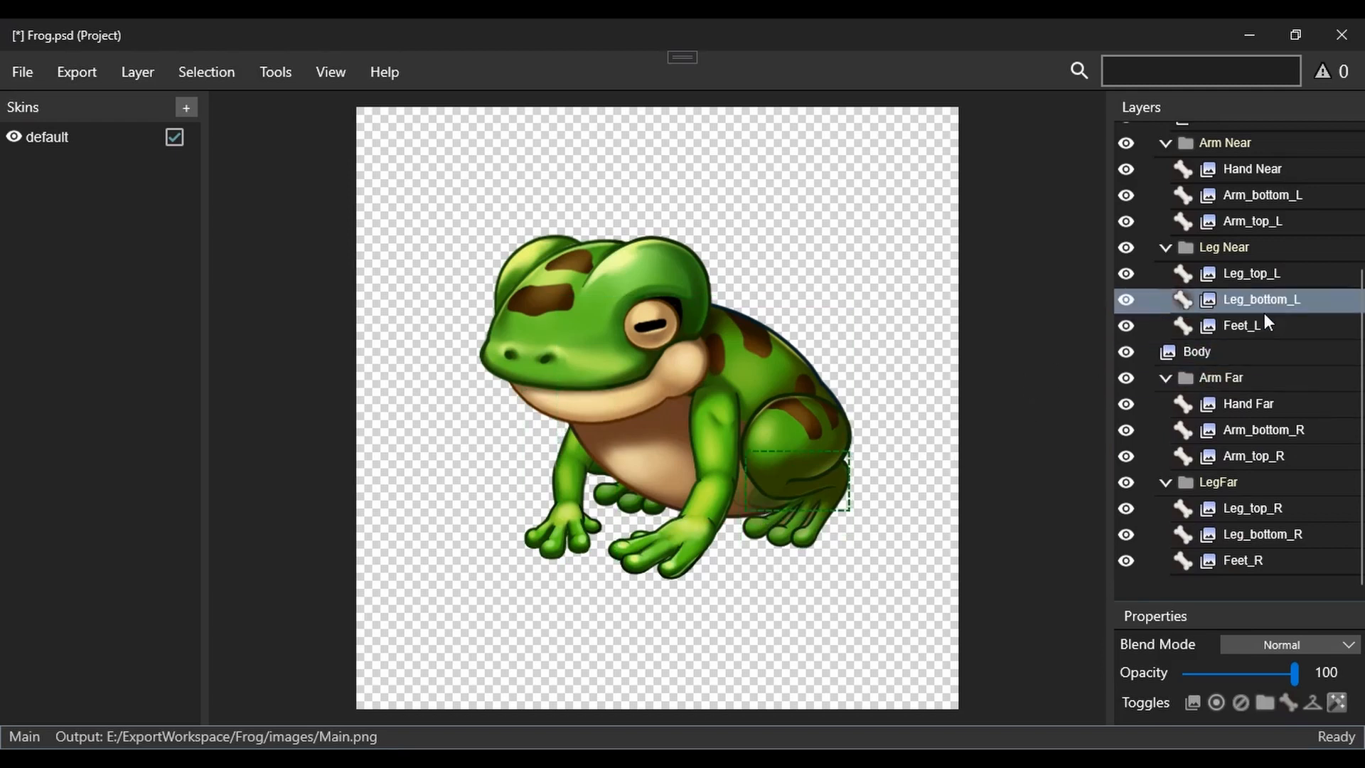
{"action": "left_click", "coordinate": [1238, 276]}
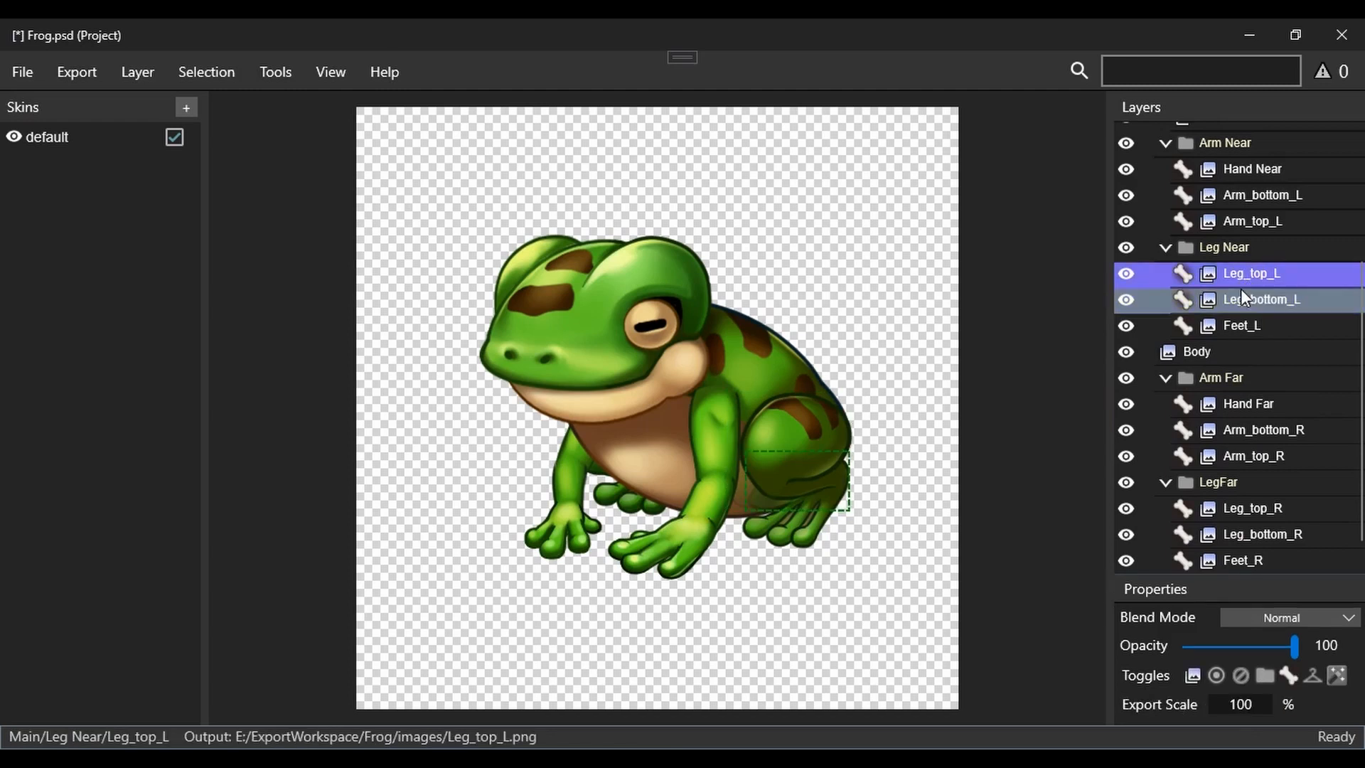
{"action": "double_click", "coordinate": [1241, 289]}
{"action": "left_click", "coordinate": [1242, 297]}
{"action": "scroll", "coordinate": [1240, 306], "scroll_direction": "down", "scroll_amount": 1}
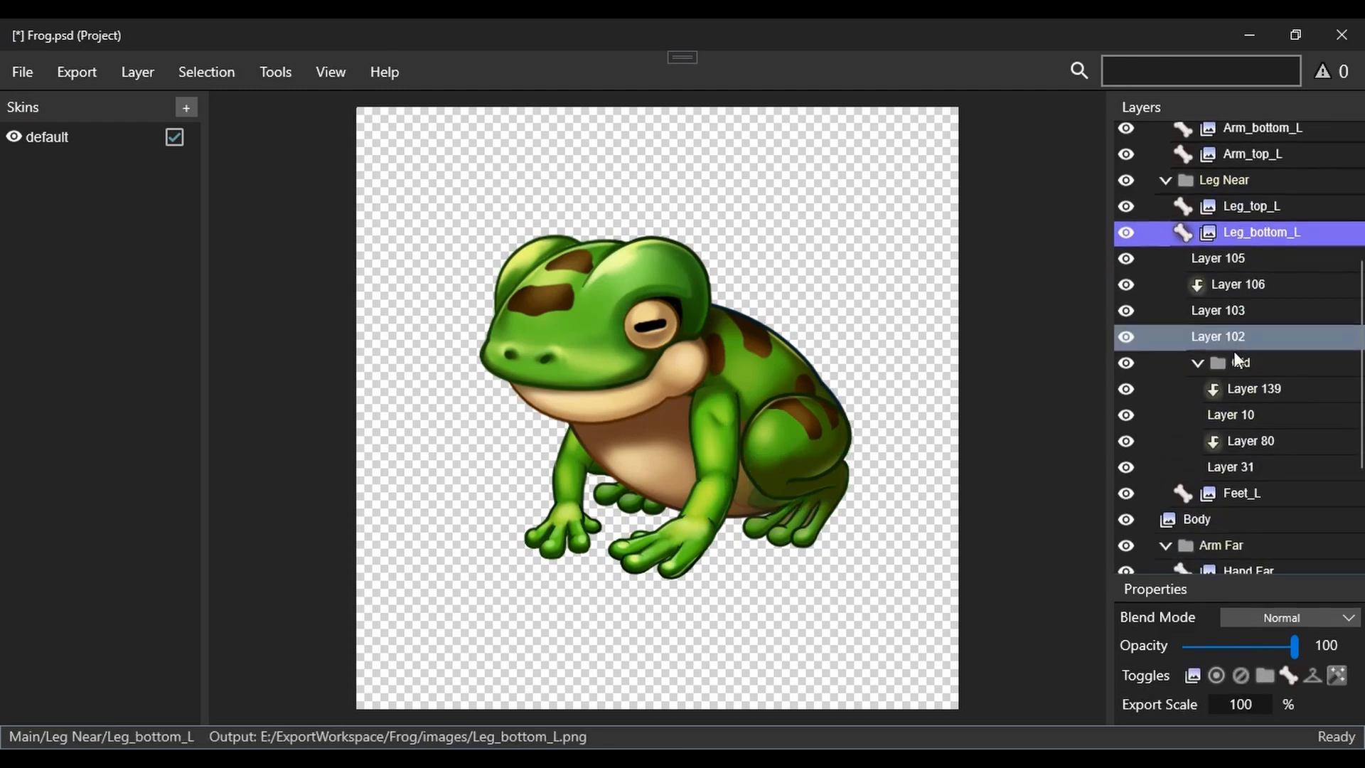
{"action": "left_click", "coordinate": [1238, 362]}
{"action": "left_click", "coordinate": [1246, 361], "text": "alt"}
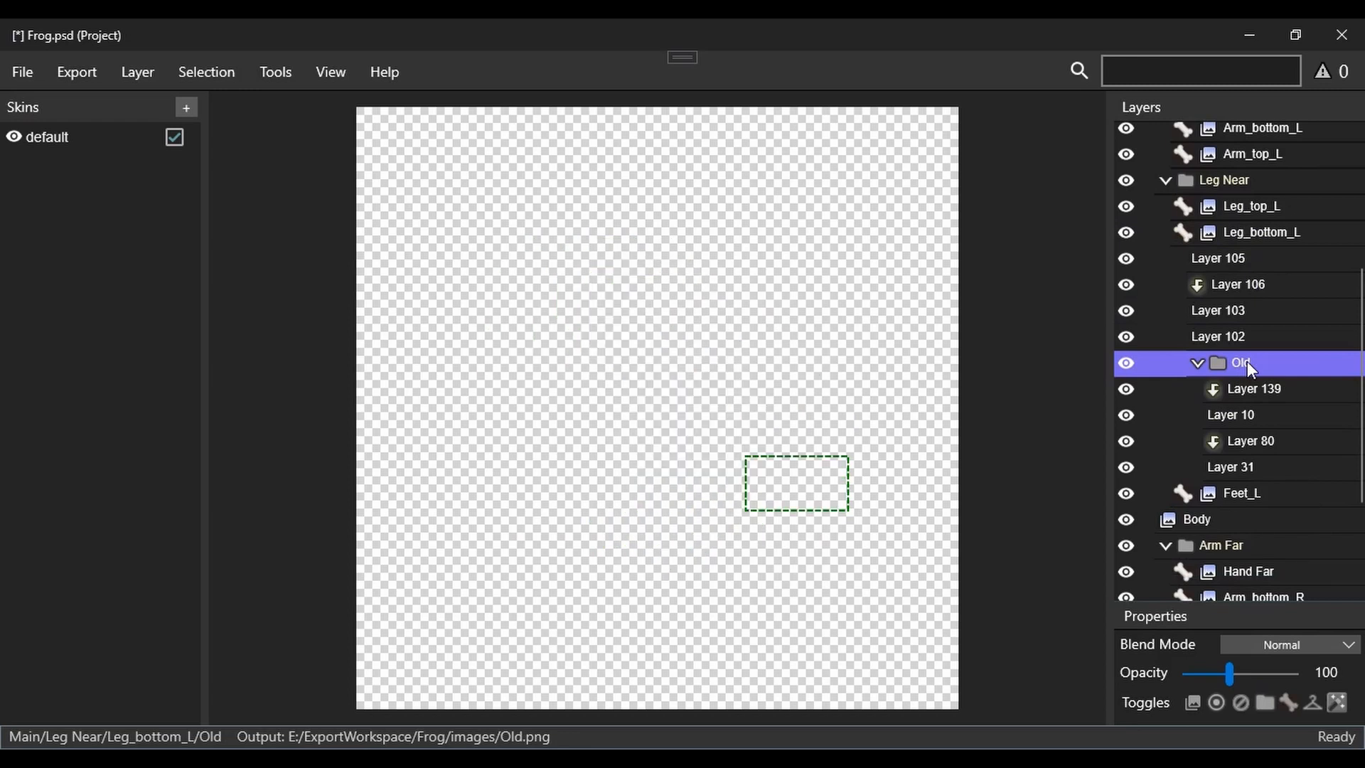
{"action": "left_click", "coordinate": [1247, 362], "text": "alt"}
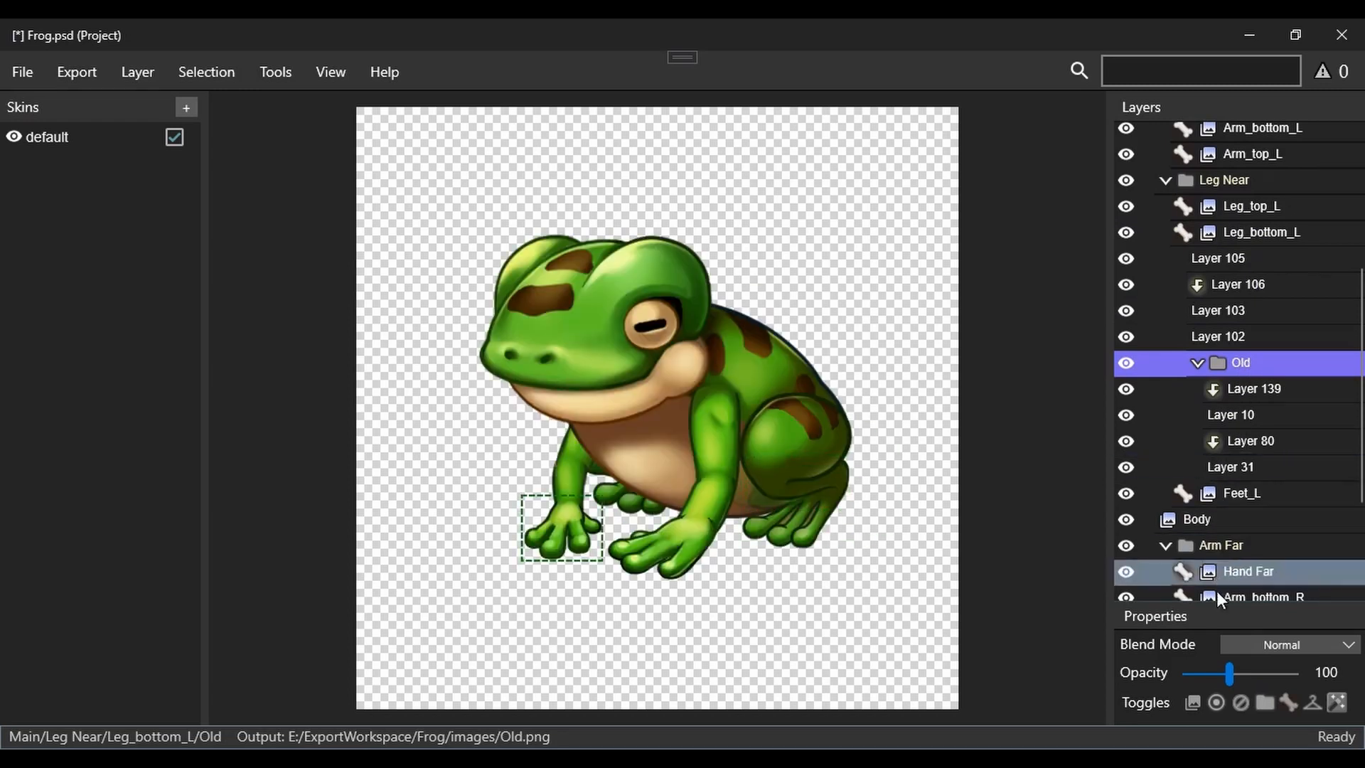
{"action": "left_click", "coordinate": [1240, 702]}
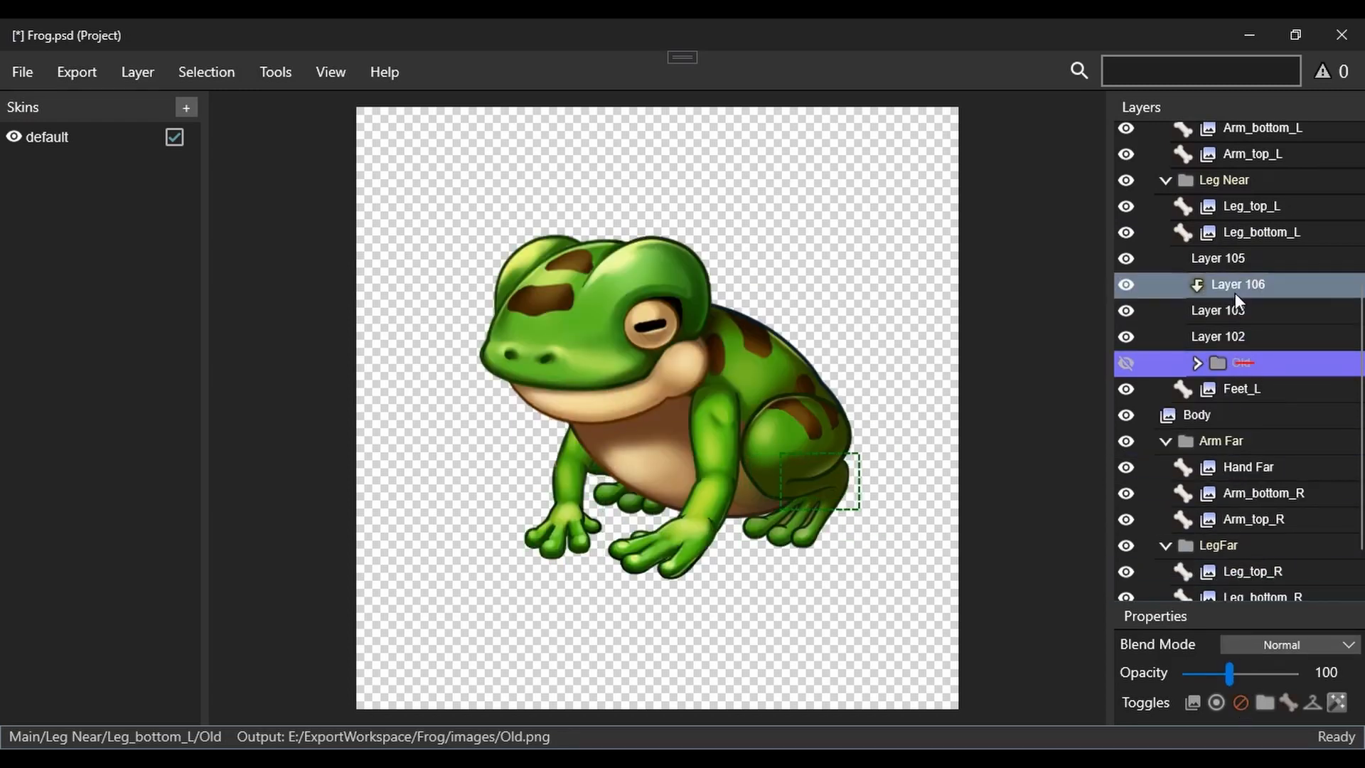
- Collapse Leg_bottom_L, mark the Old folder inside Leg_top_L as ignored and collapse Leg_top_L
{"action": "left_click", "coordinate": [1176, 230]}
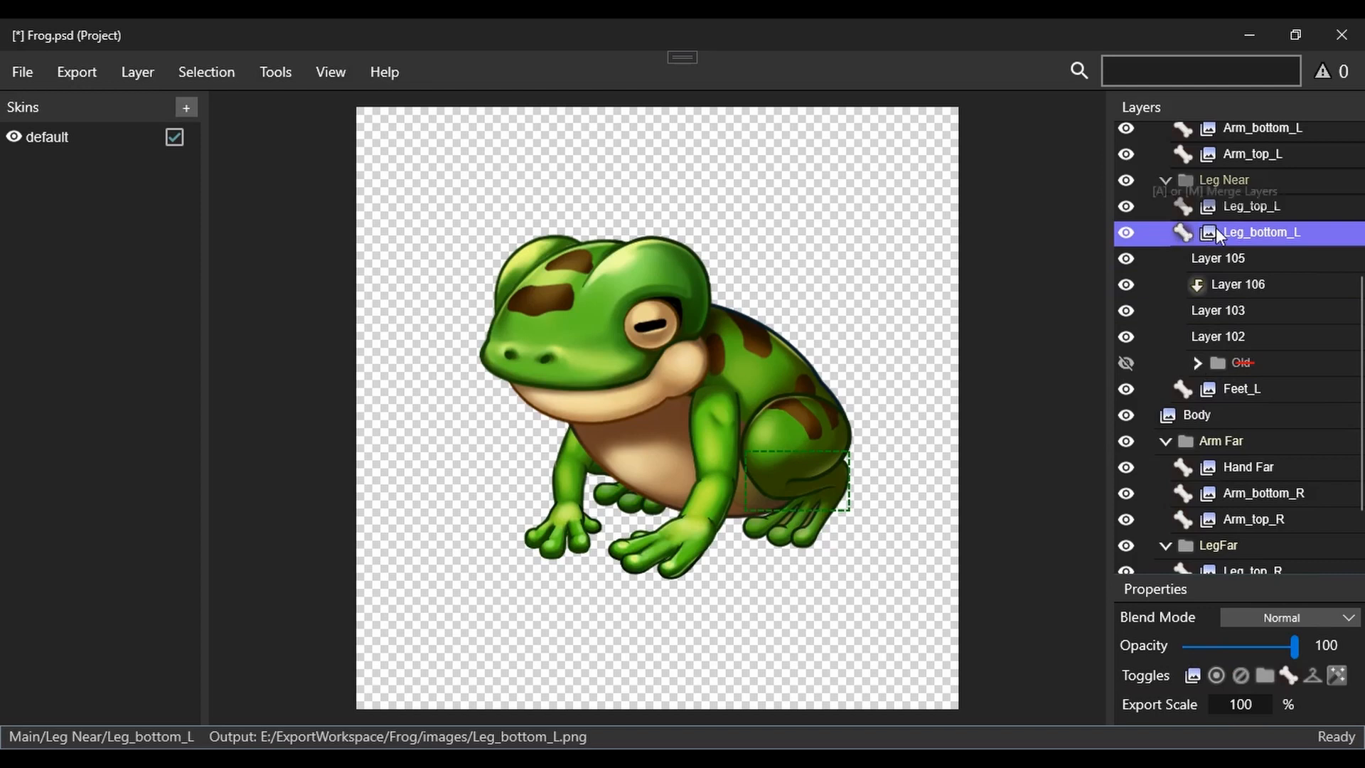
{"action": "left_click", "coordinate": [1234, 247]}
{"action": "double_click", "coordinate": [1235, 246]}
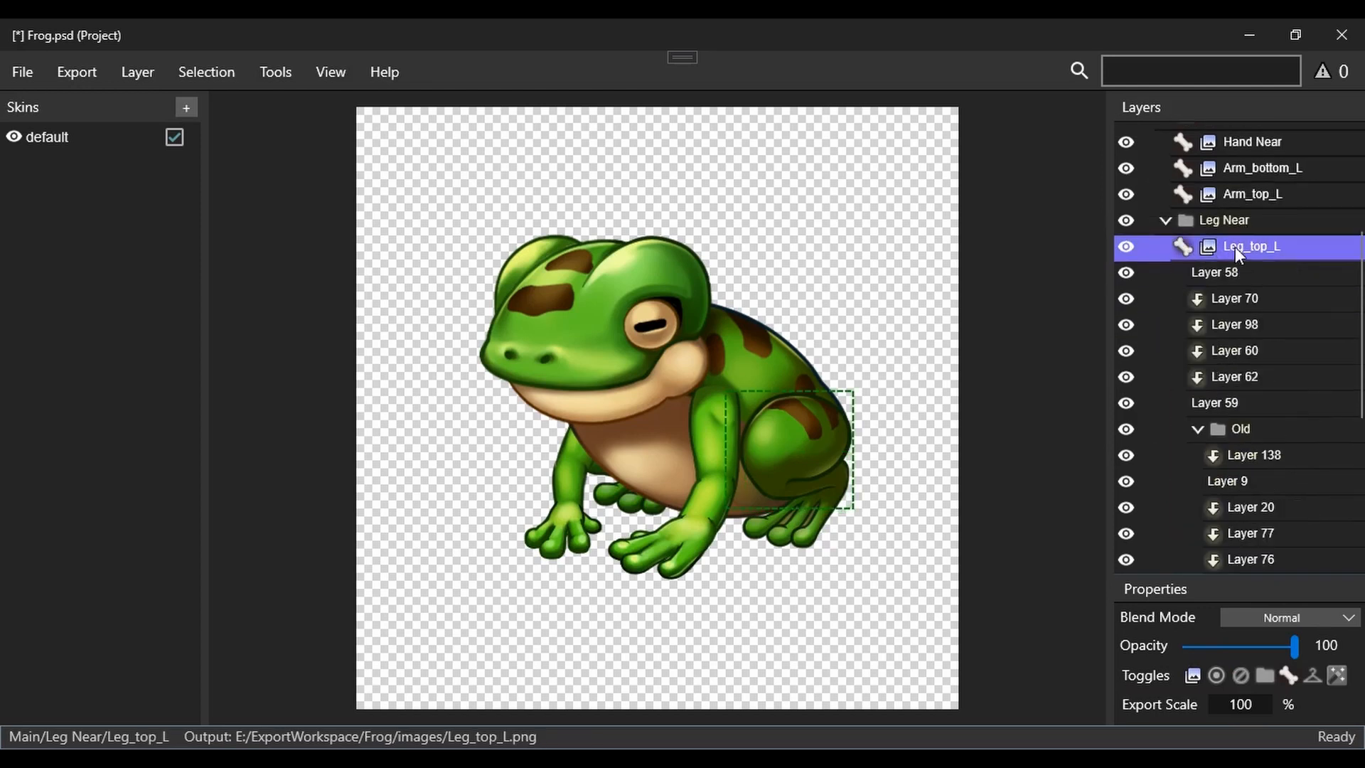
{"action": "scroll", "coordinate": [1242, 347], "scroll_direction": "down", "scroll_amount": 1}
{"action": "left_click", "coordinate": [1244, 359]}
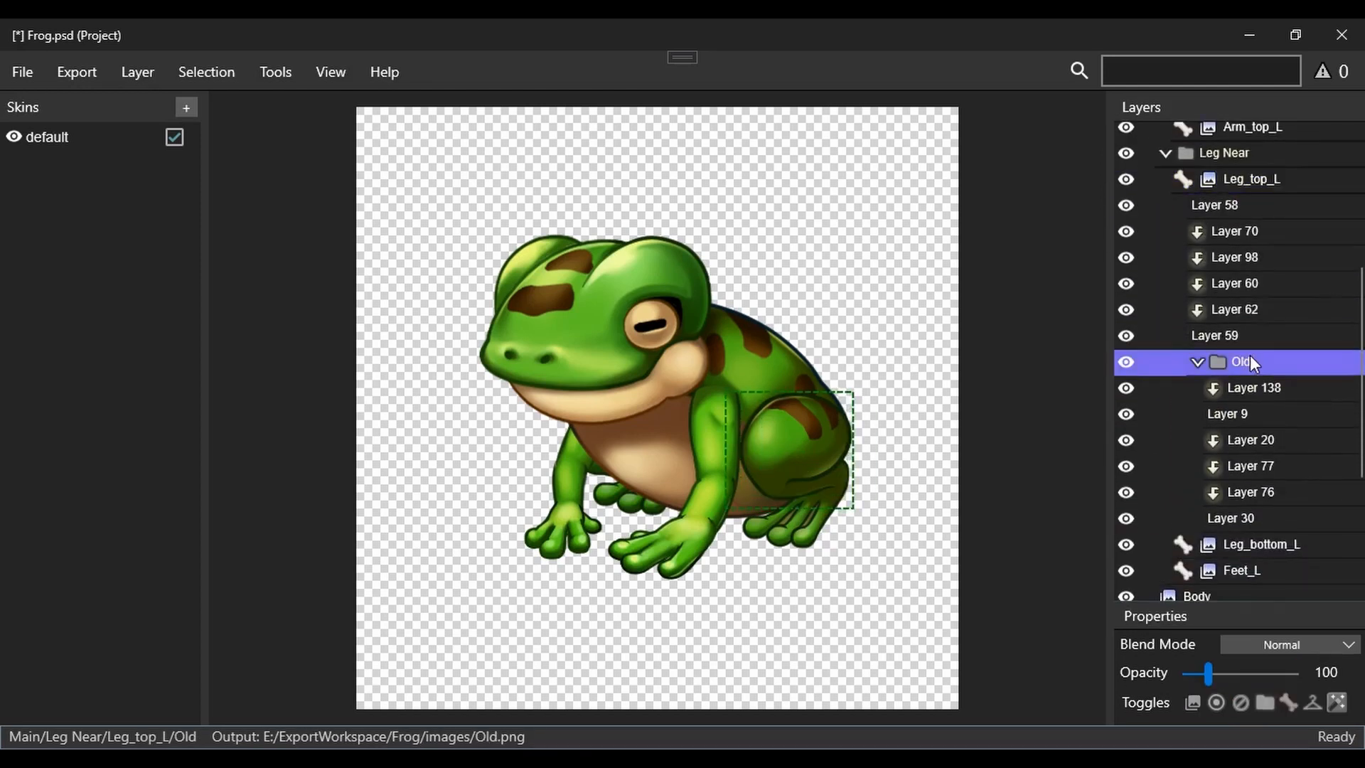
{"action": "key", "text": "i"}
{"action": "scroll", "coordinate": [1250, 360], "scroll_direction": "up", "scroll_amount": 2}
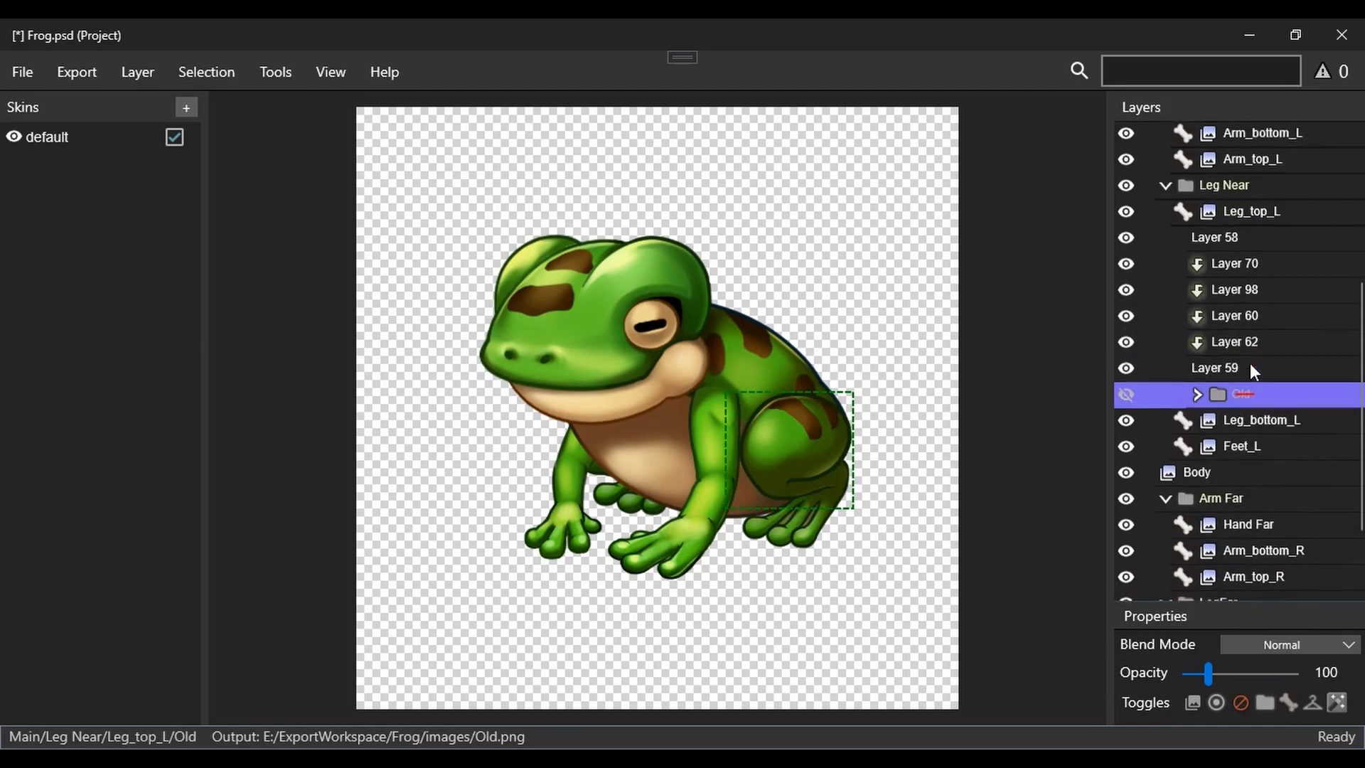
{"action": "double_click", "coordinate": [1235, 255]}
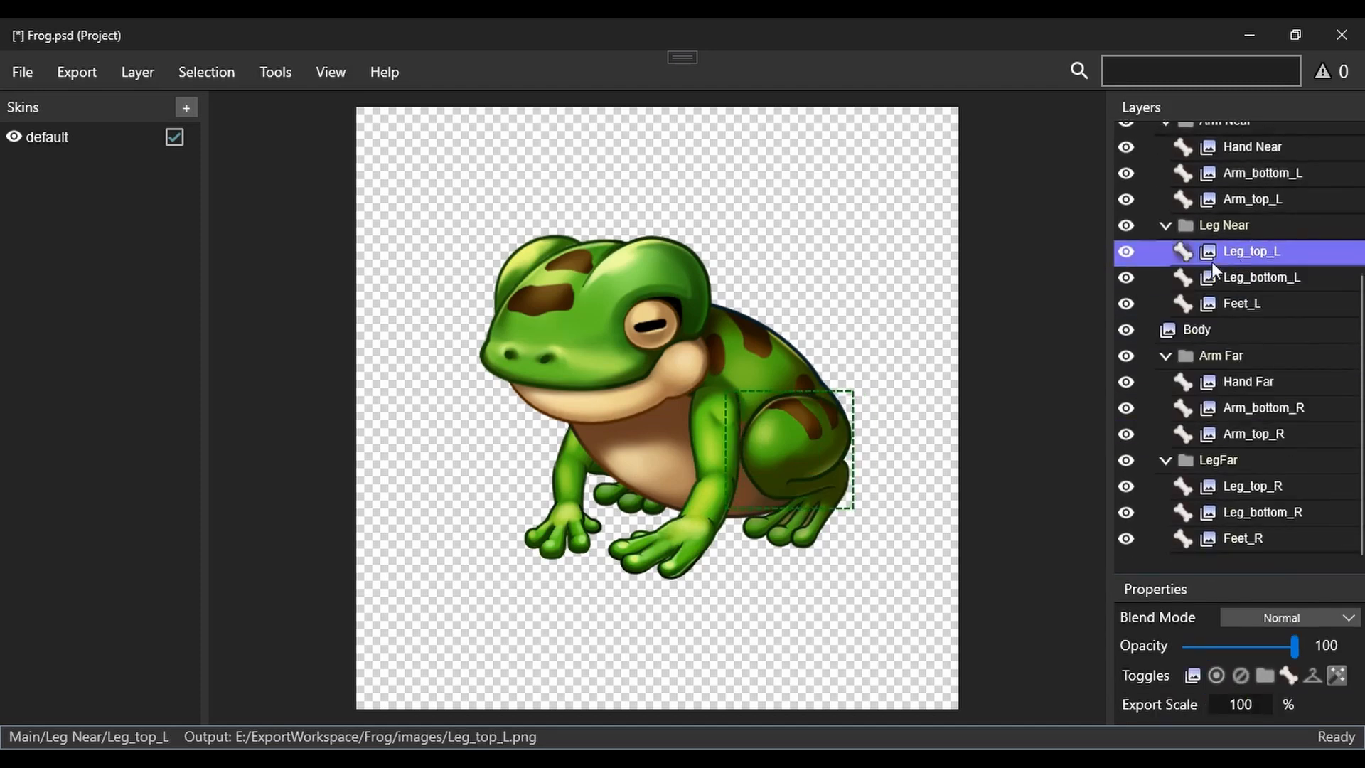
- Export all layers again to E:\ExportWorkspace\Frog and check Leg_top_L.png and Leg_bottom_L.png in the images folder
{"action": "key", "text": "ctrl+e"}
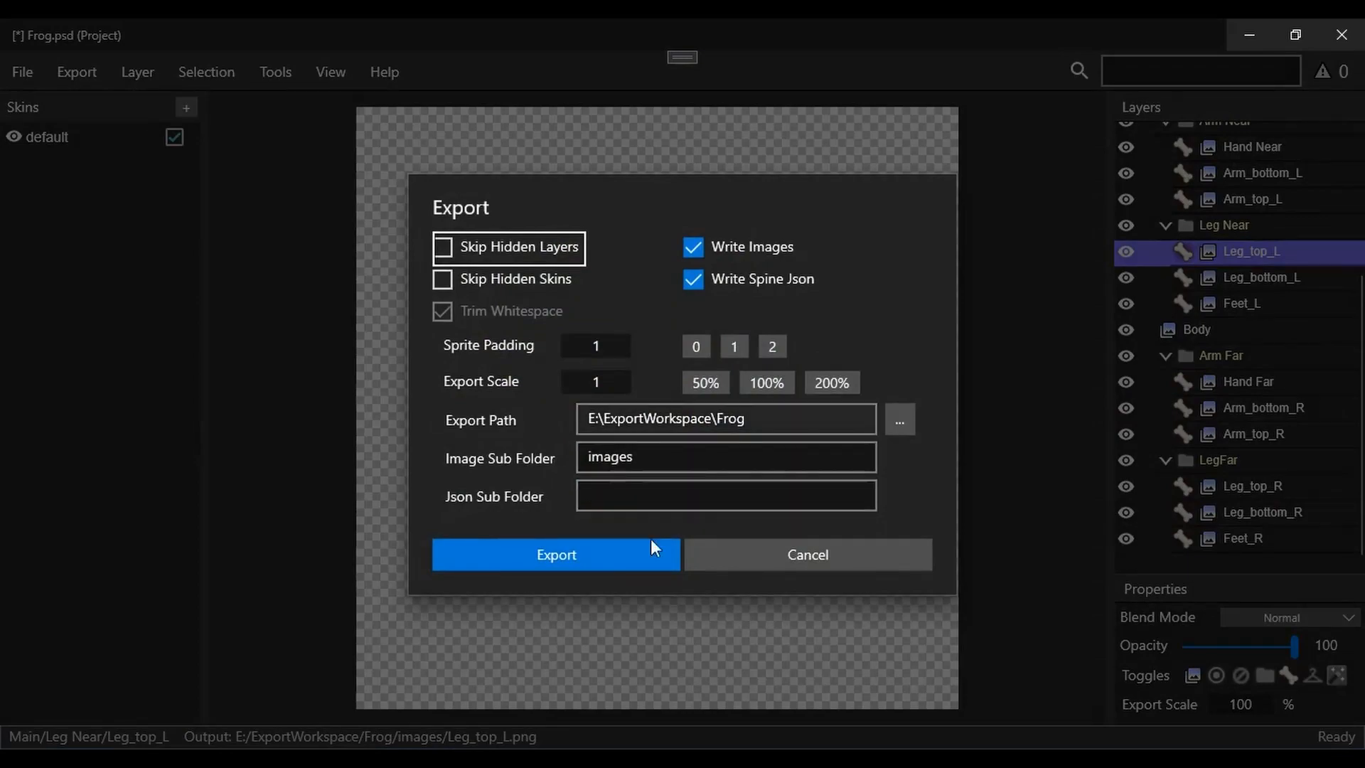
{"action": "left_click", "coordinate": [575, 557]}
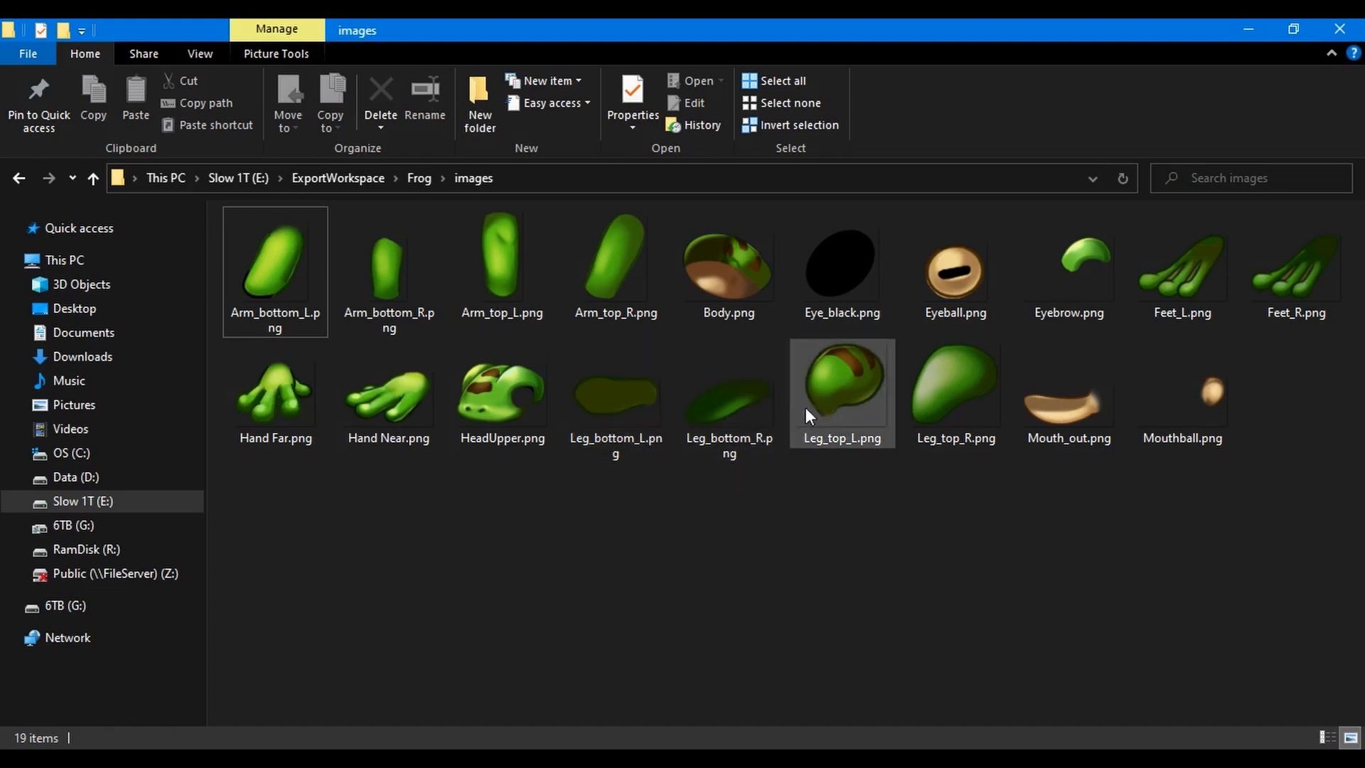
{"action": "mouse_move", "coordinate": [592, 418]}
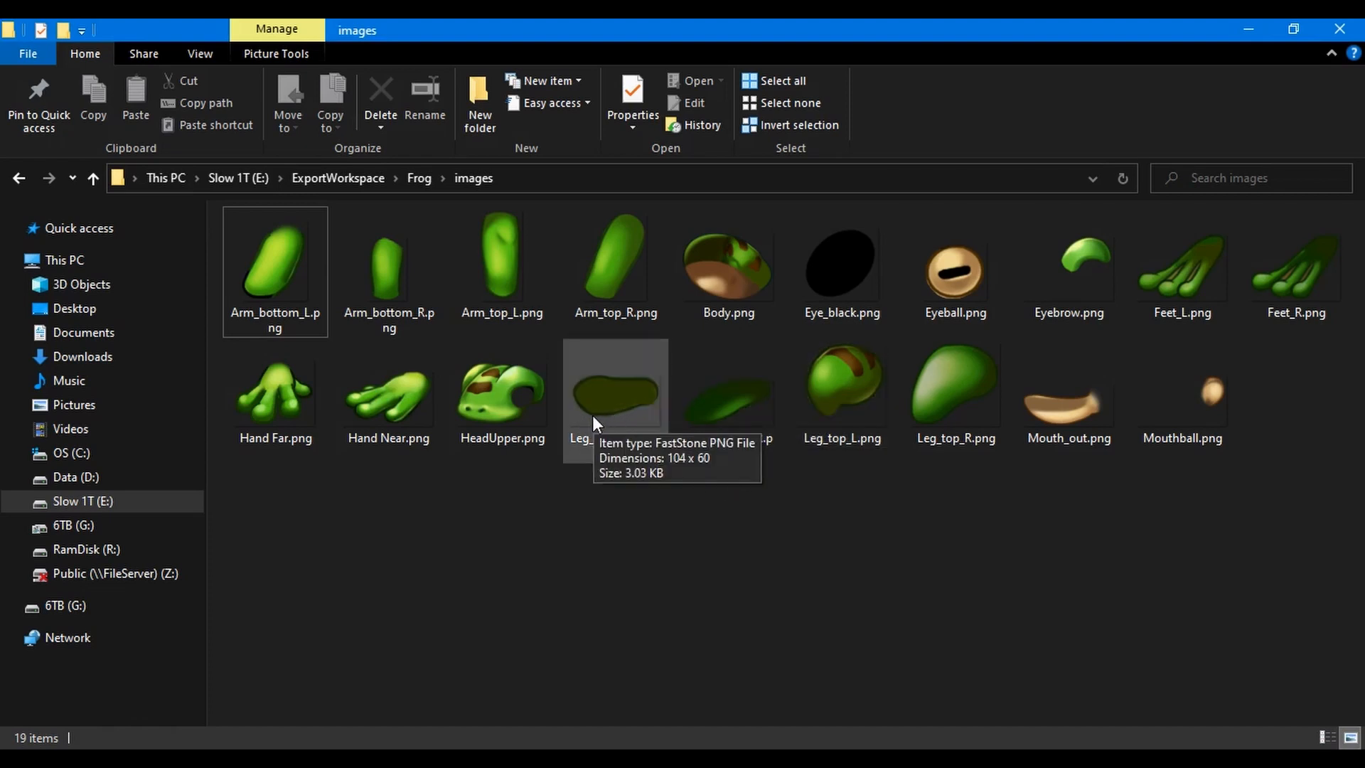
- Save the project into the E:\ExportWorkspace\Frog folder and check that folder in File Explorer for the project file
{"action": "left_click", "coordinate": [648, 758]}
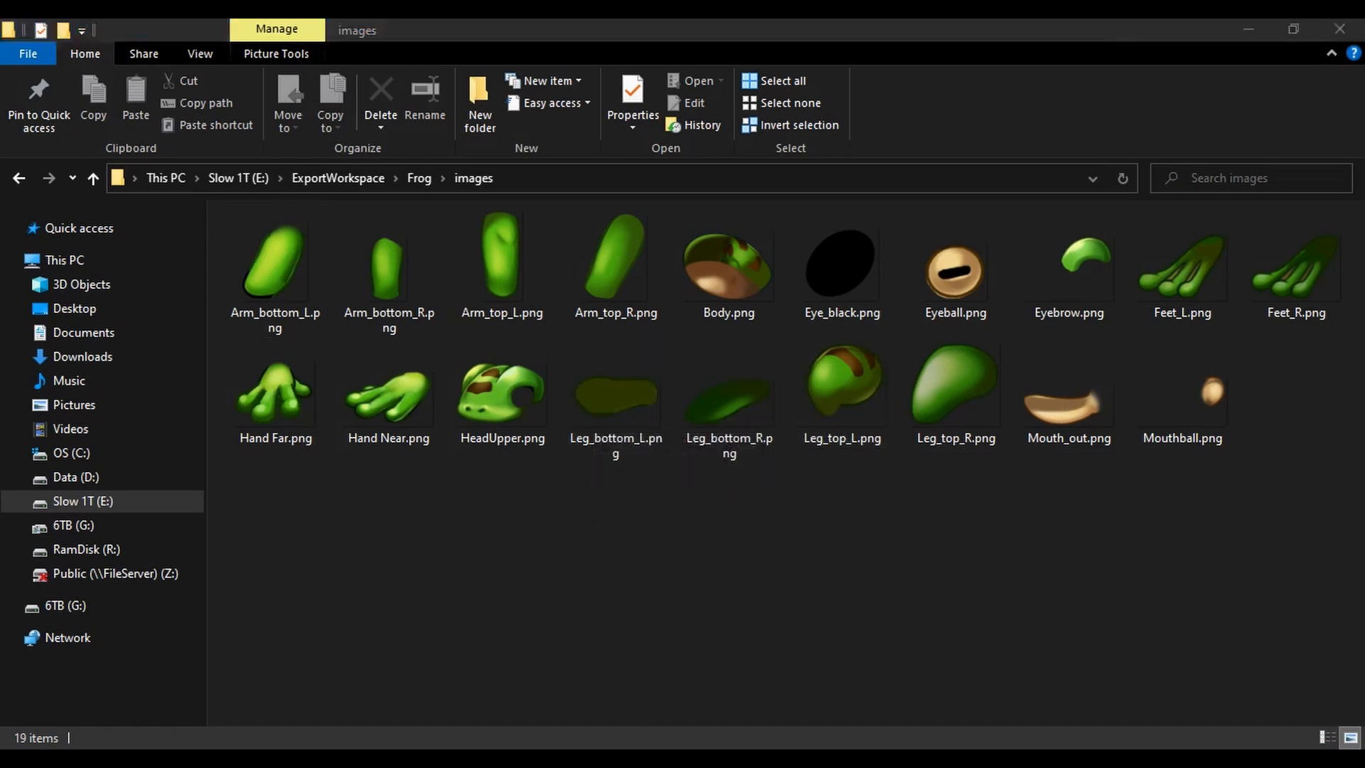
{"action": "left_click", "coordinate": [341, 758]}
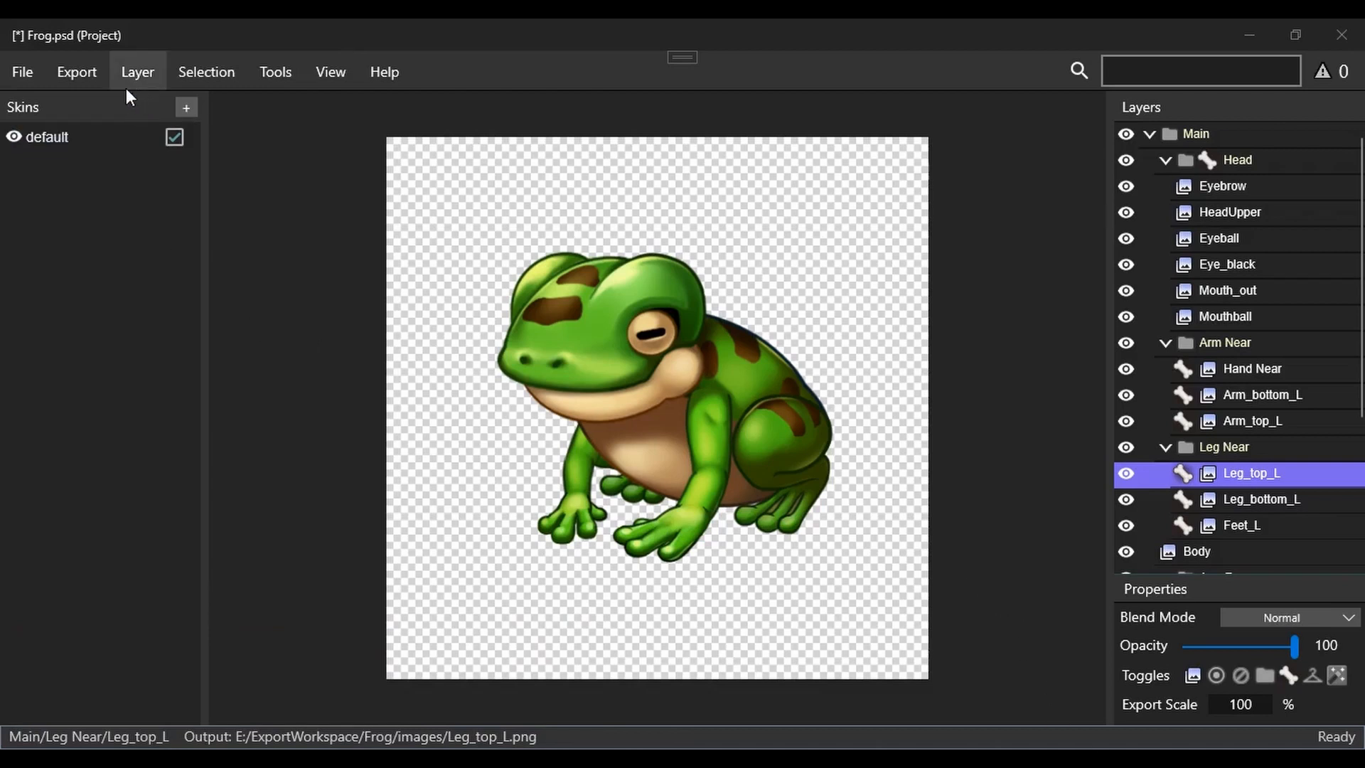
{"action": "left_click", "coordinate": [26, 70]}
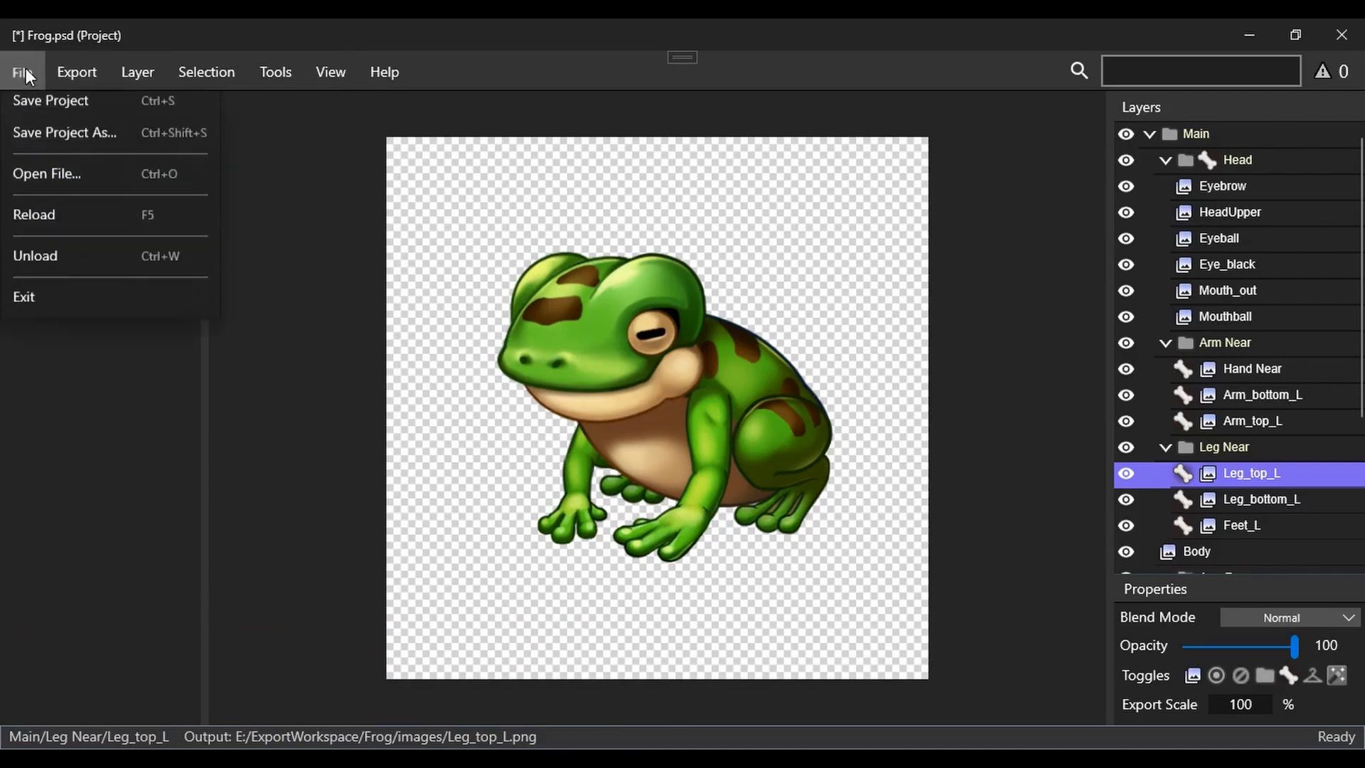
{"action": "left_click", "coordinate": [111, 172]}
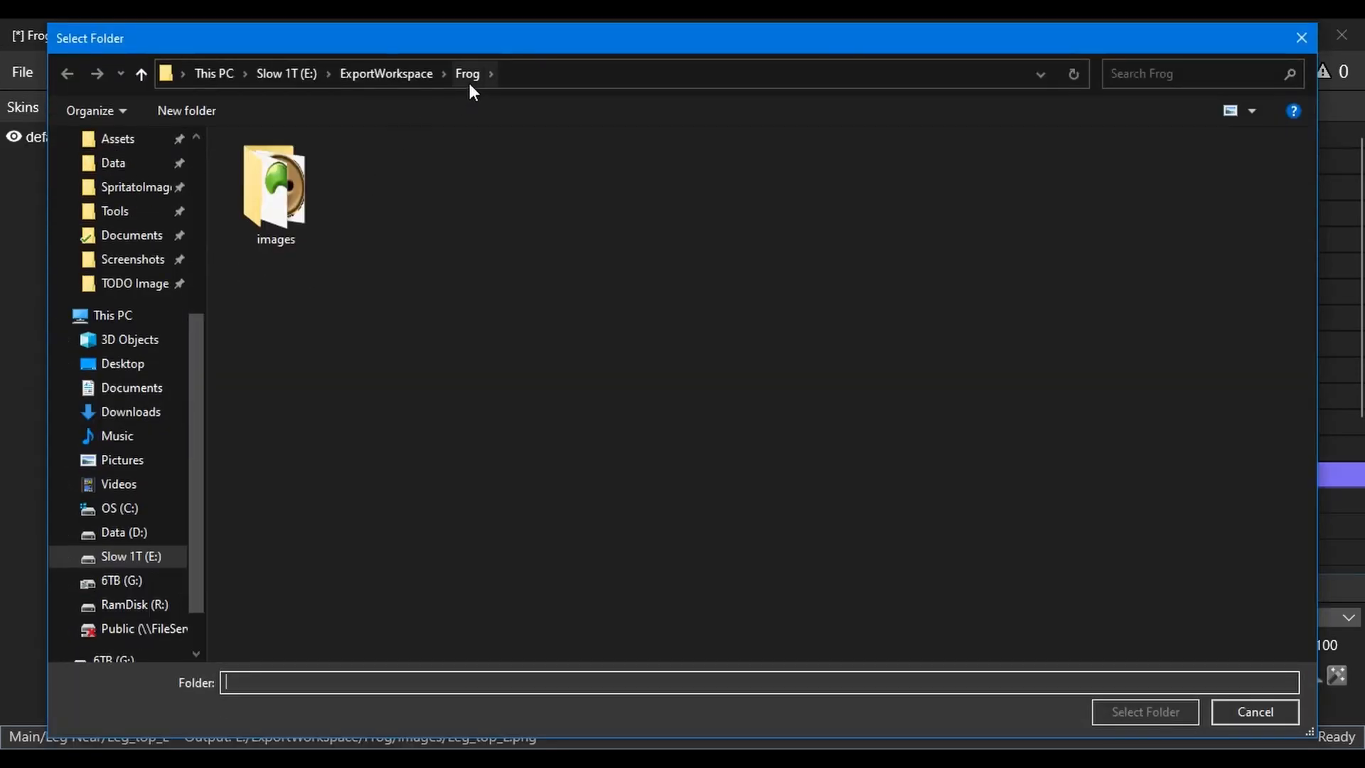
{"action": "left_click", "coordinate": [469, 76]}
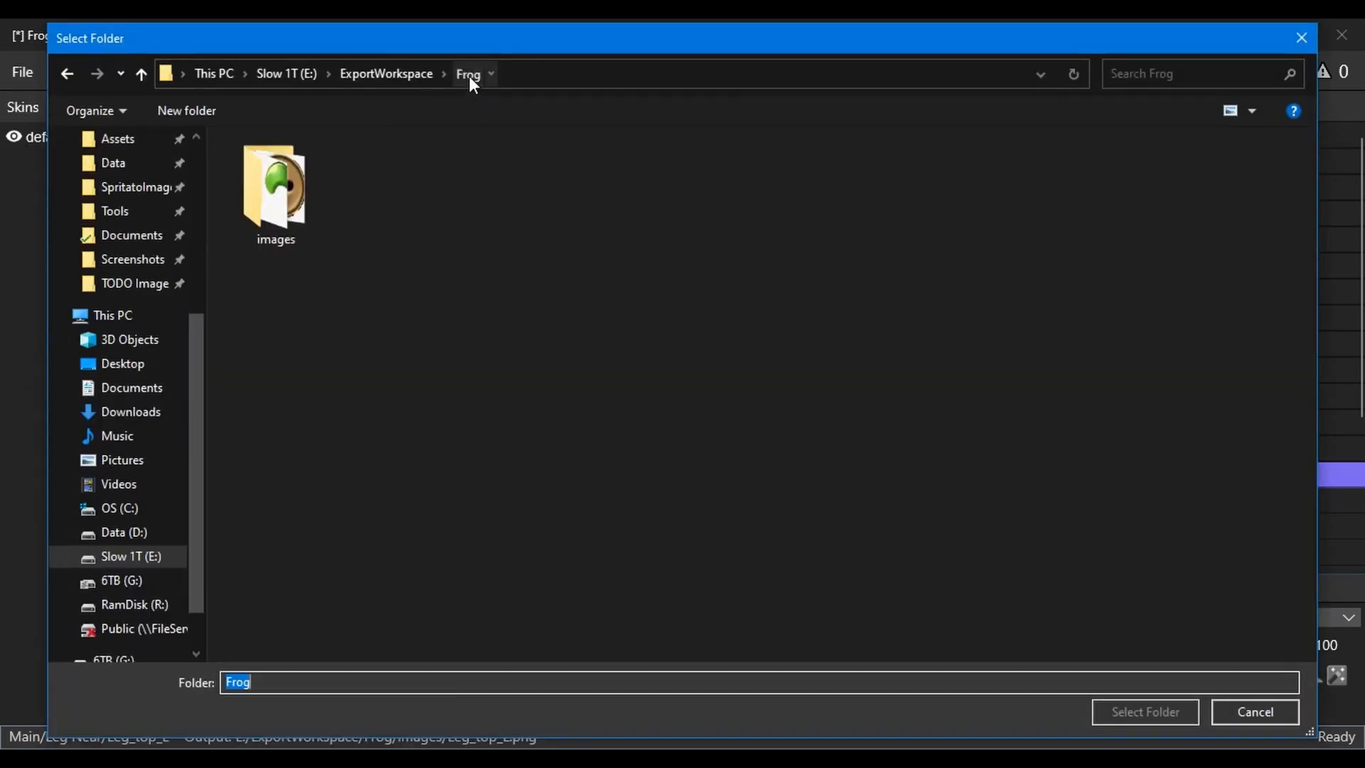
{"action": "left_click", "coordinate": [1136, 714]}
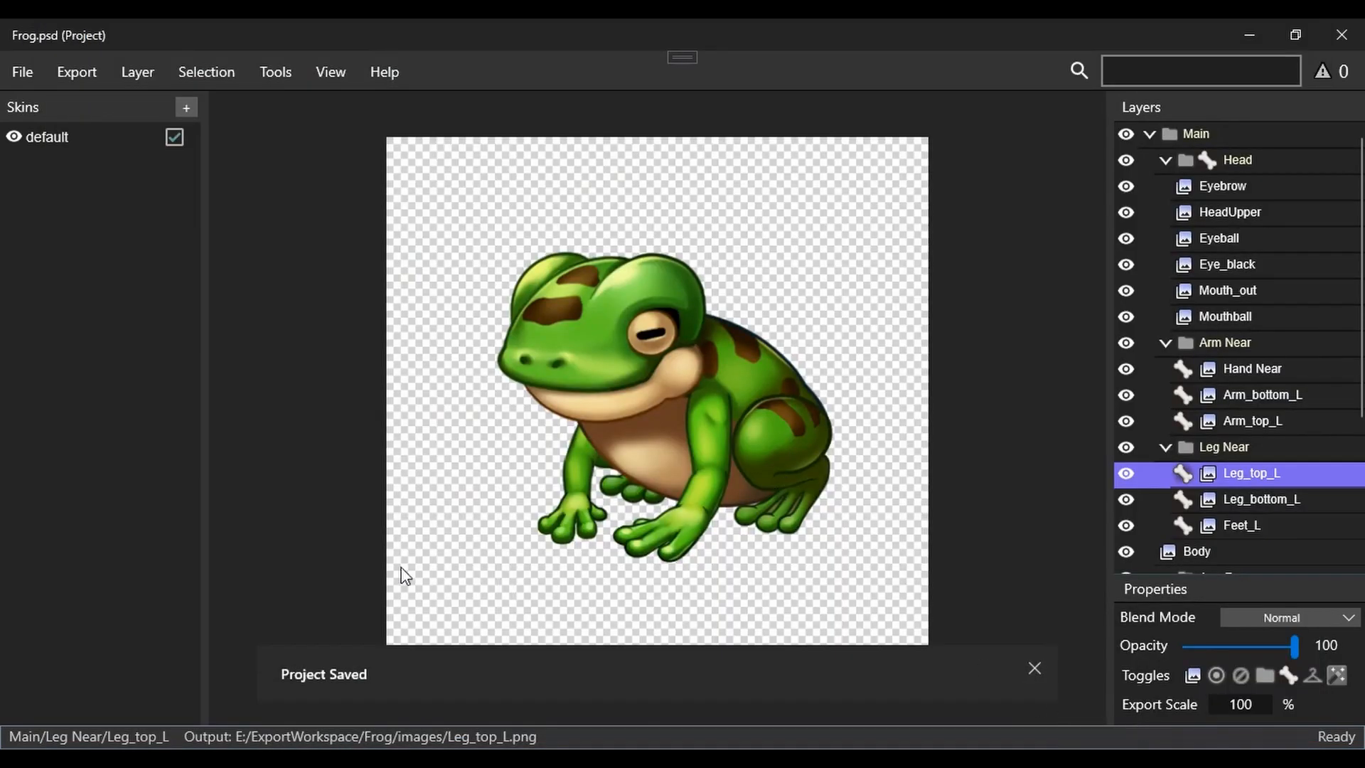
{"action": "left_click", "coordinate": [242, 758]}
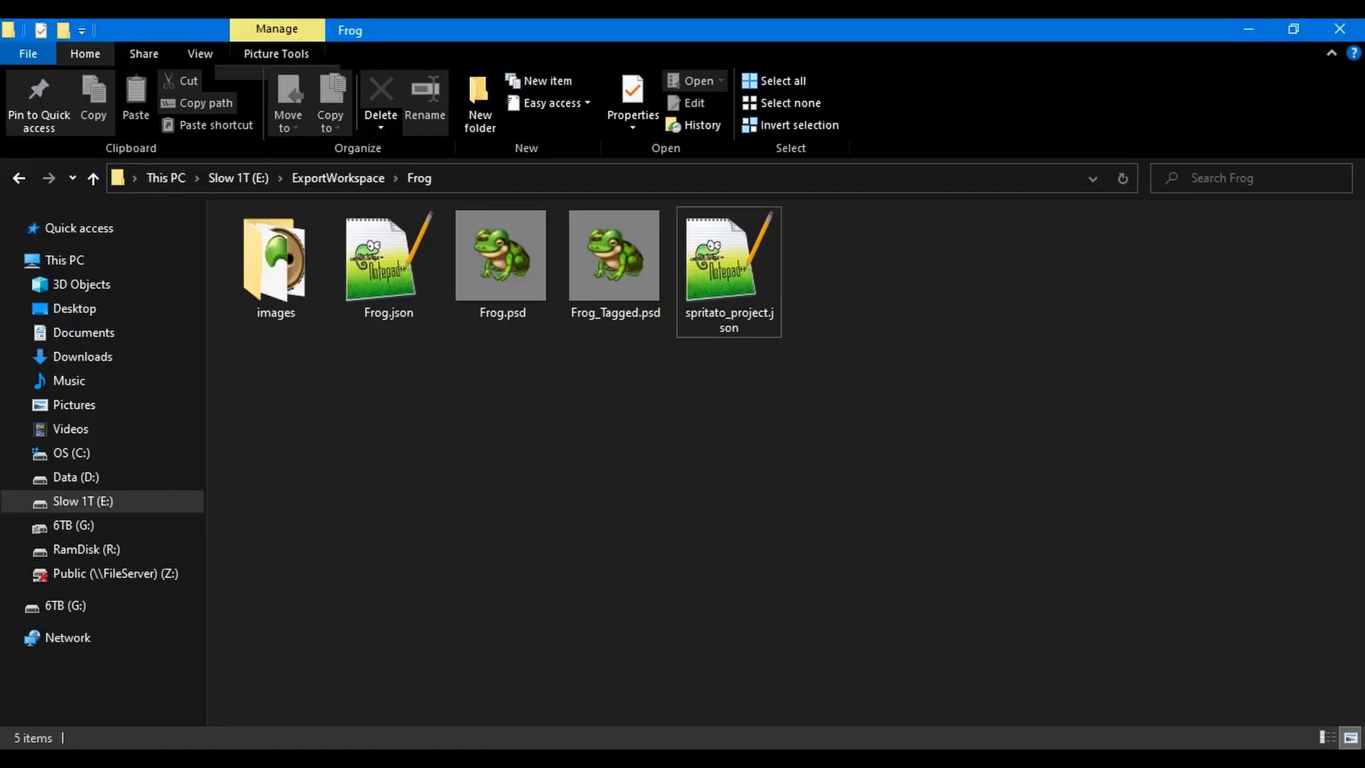
- Open spritato_project.json in Notepad++ and examine its export settings, layer flags and the imageFileName entry near the end
{"action": "left_click", "coordinate": [719, 291]}
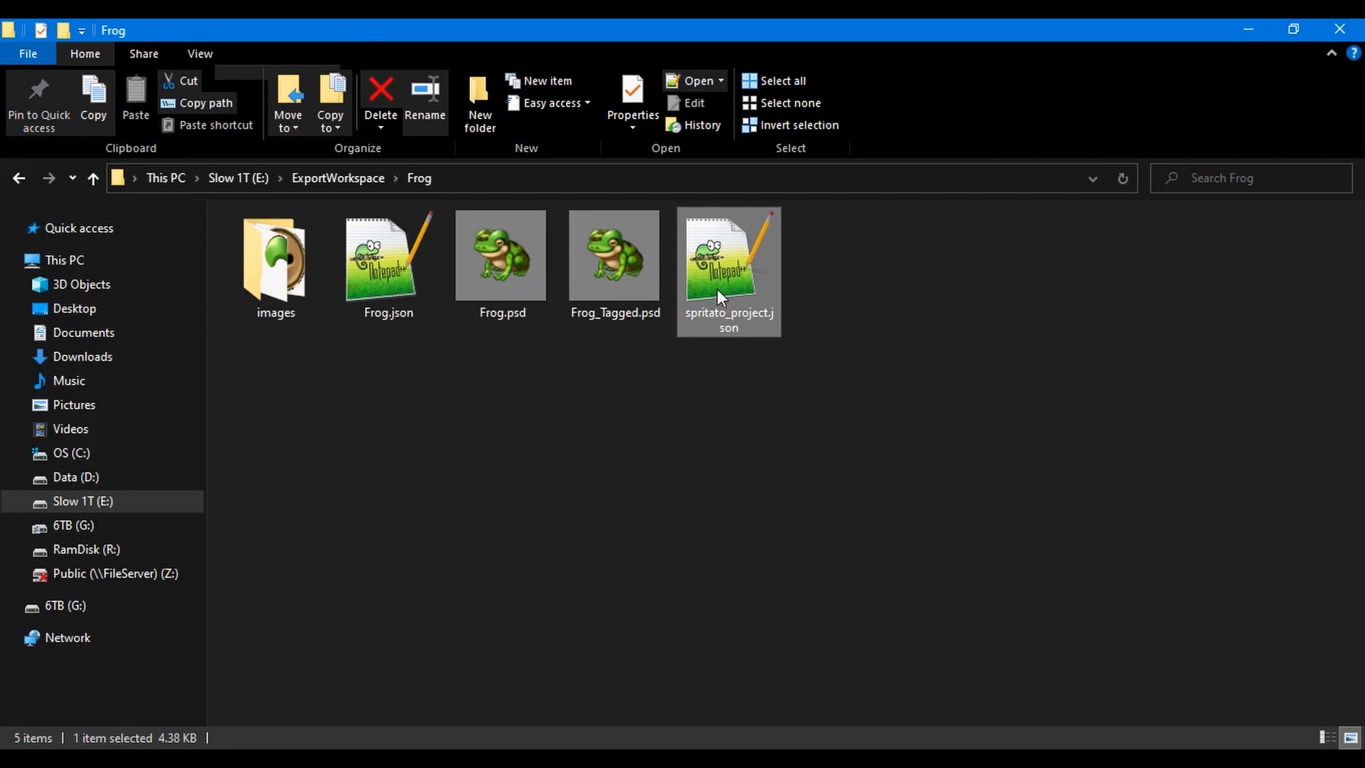
{"action": "double_click", "coordinate": [729, 287]}
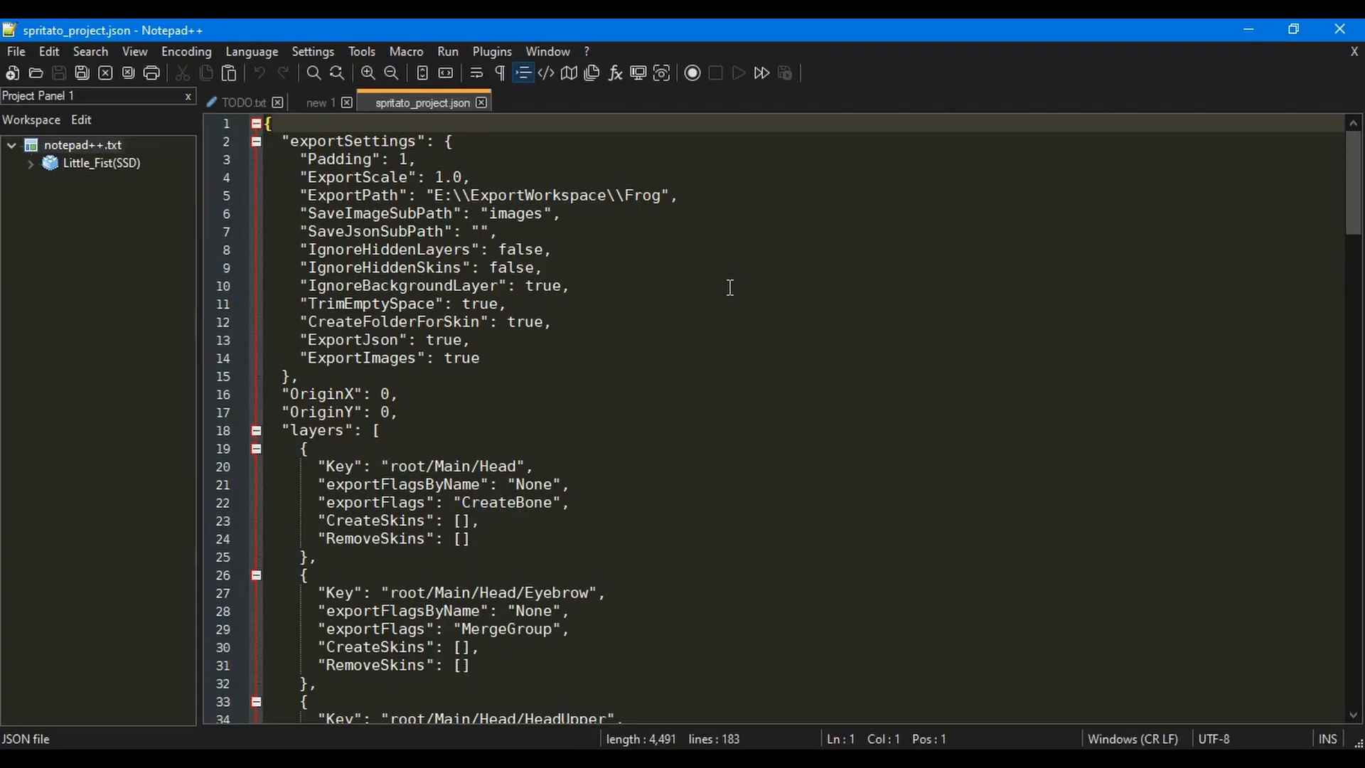
{"action": "left_click", "coordinate": [687, 317]}
{"action": "scroll", "coordinate": [685, 316], "scroll_direction": "down", "scroll_amount": 20}
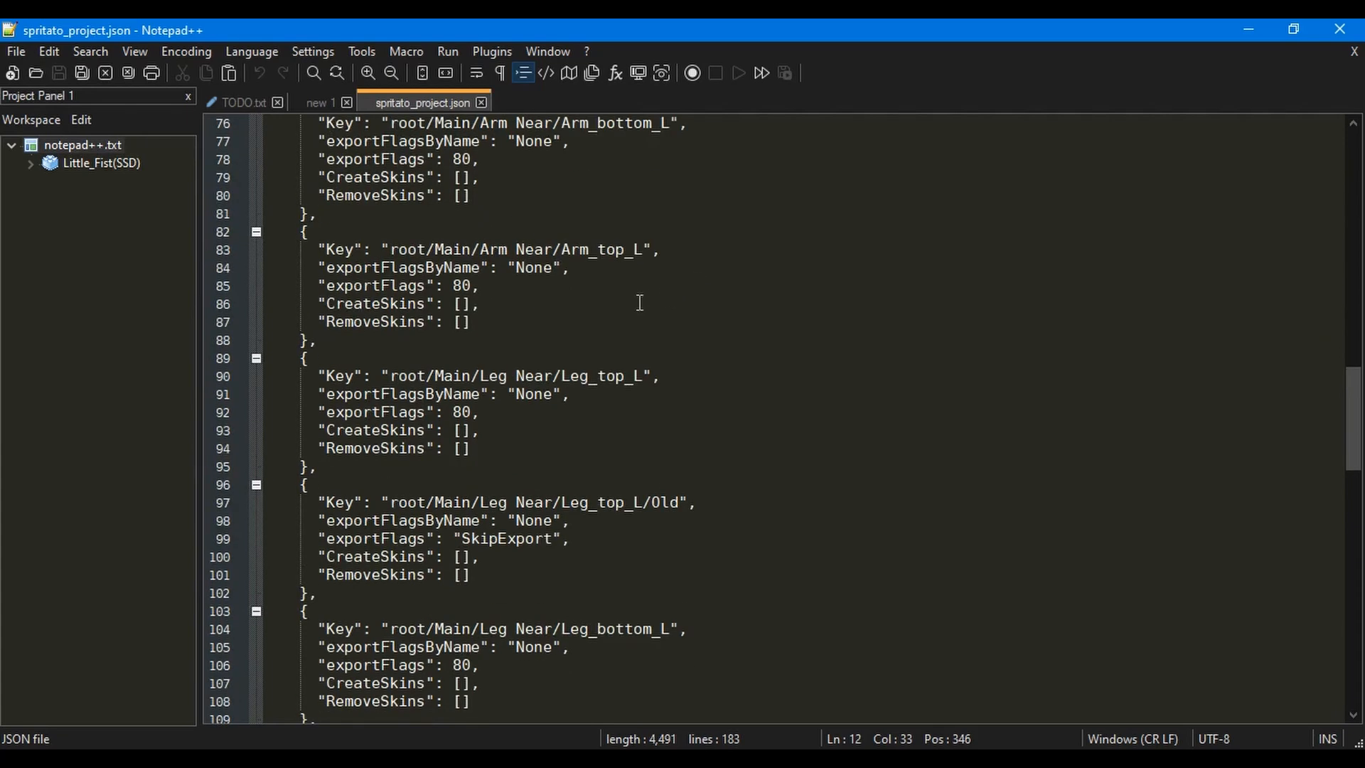
{"action": "scroll", "coordinate": [513, 344], "scroll_direction": "down", "scroll_amount": 20}
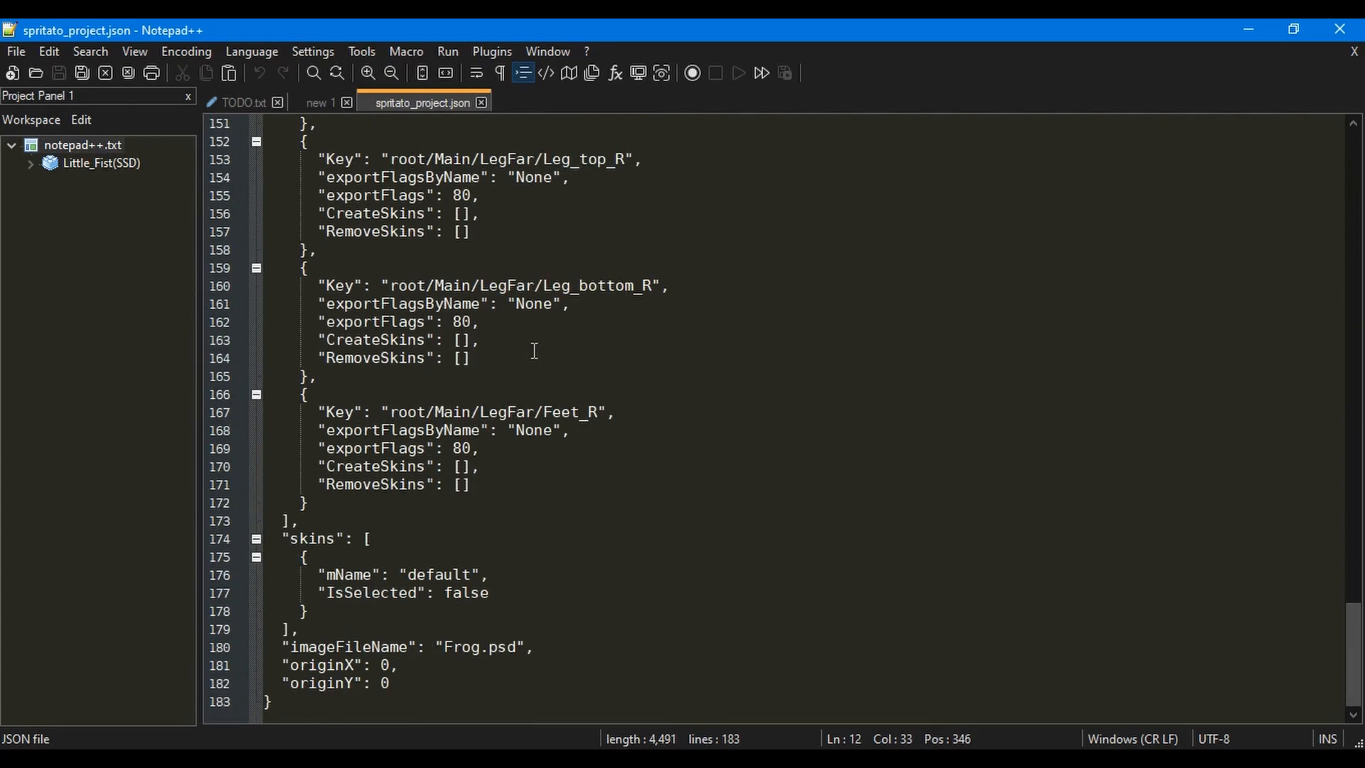
{"action": "left_click_drag", "start_coordinate": [444, 647], "coordinate": [523, 649]}
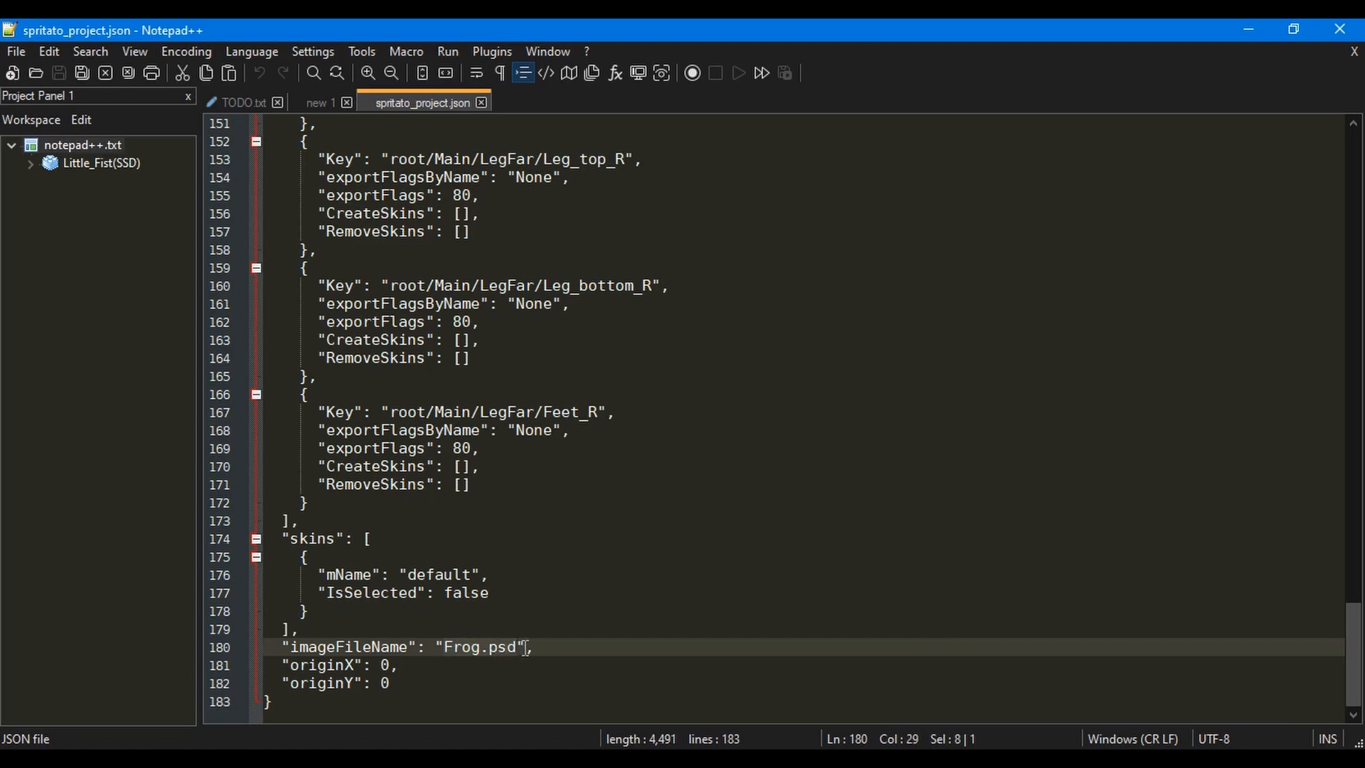
{"action": "left_click", "coordinate": [539, 648]}
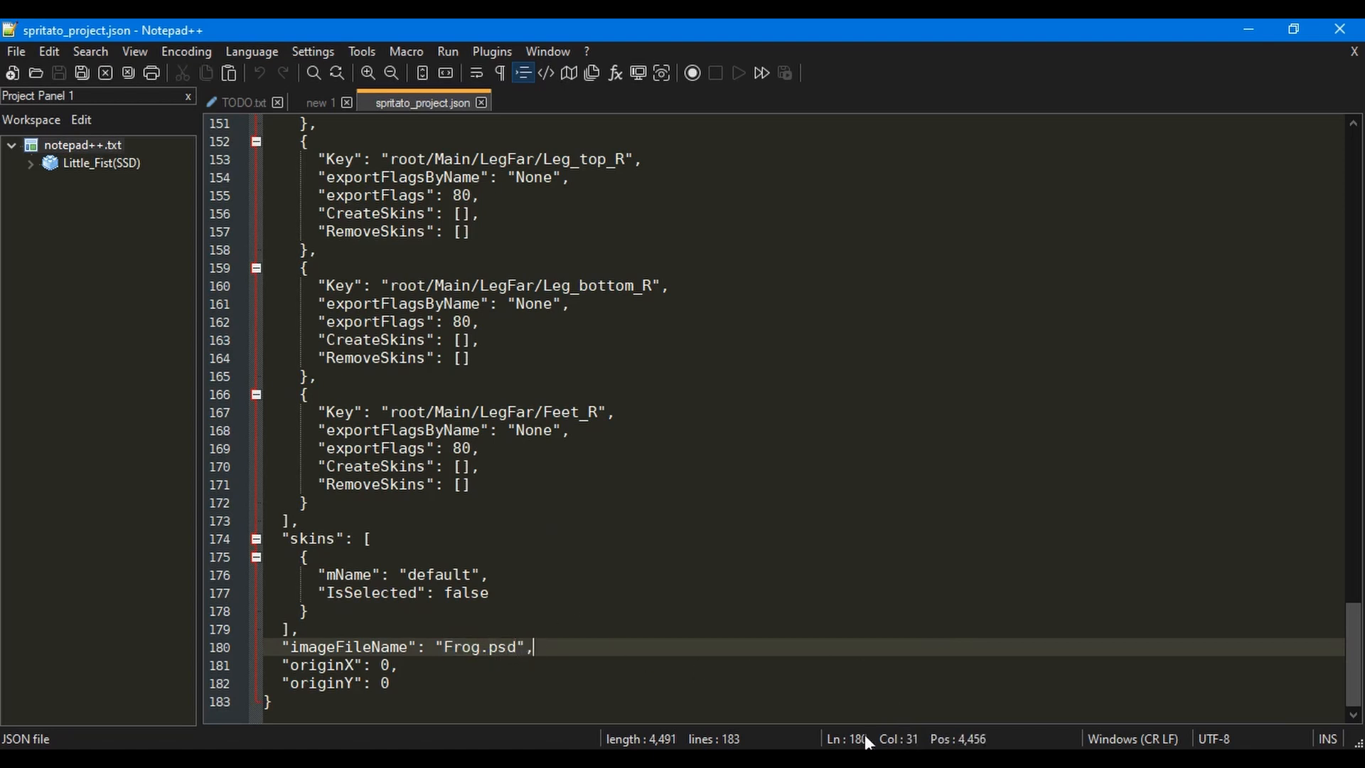